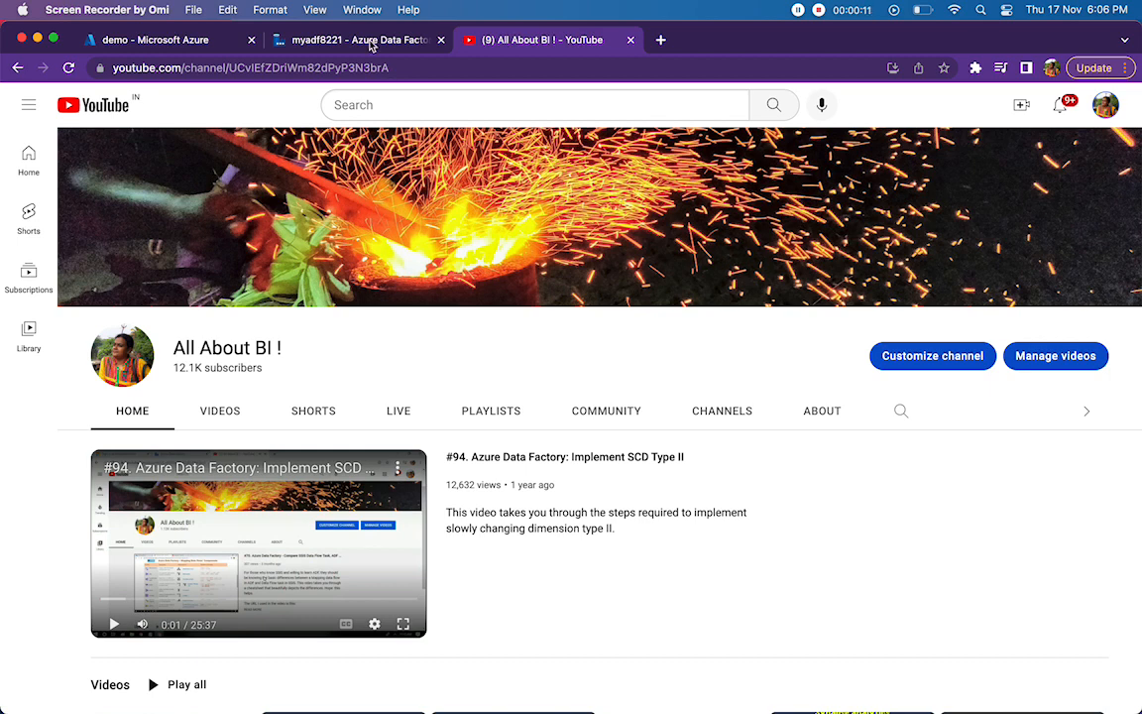
- Switch to the Azure portal and open test20221111.csv from the demo container's input folder in edit view
left_click(337, 41)
left_click(108, 40)
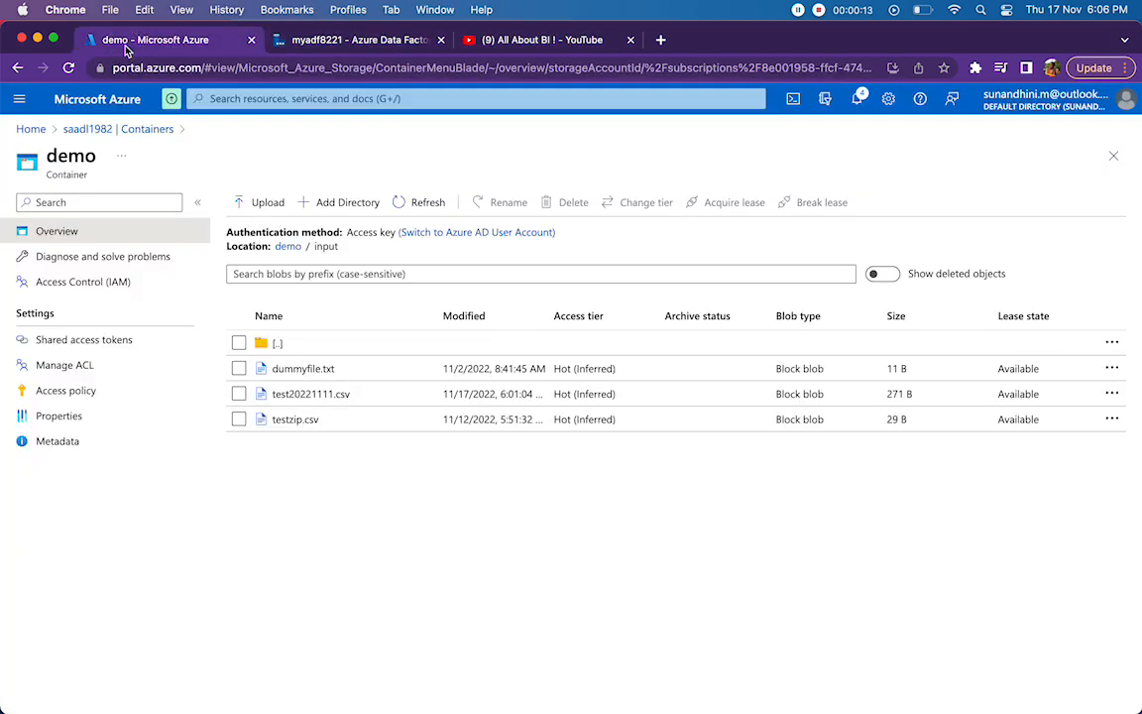
left_click(287, 423)
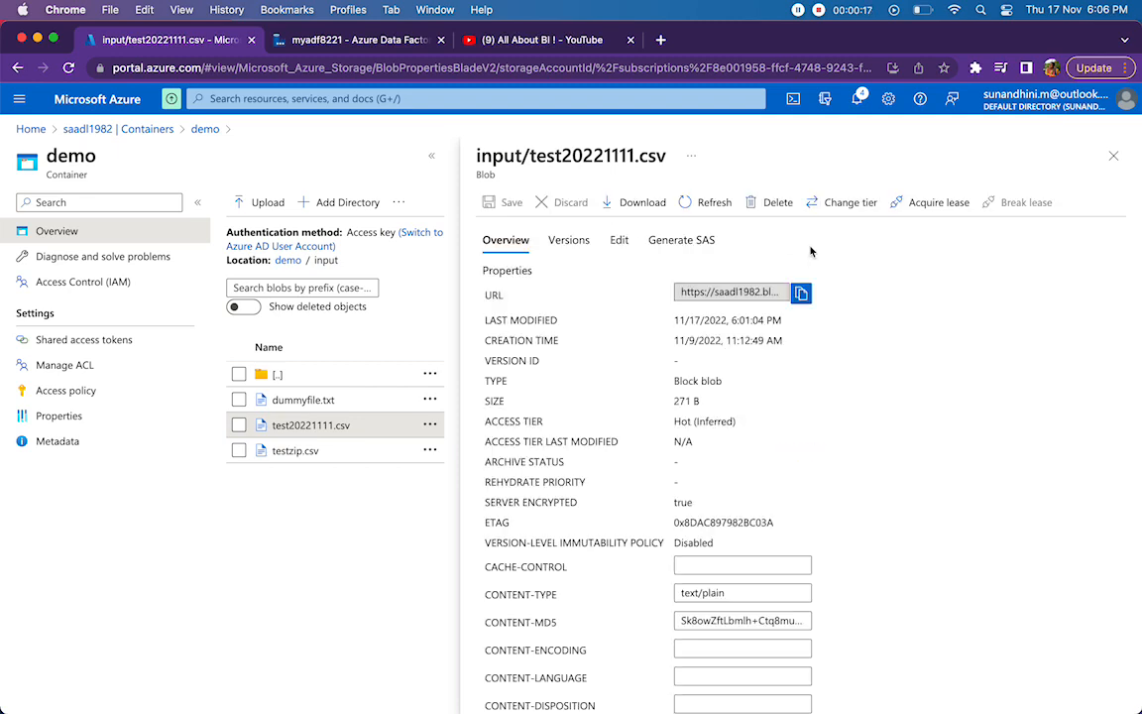
left_click(623, 246)
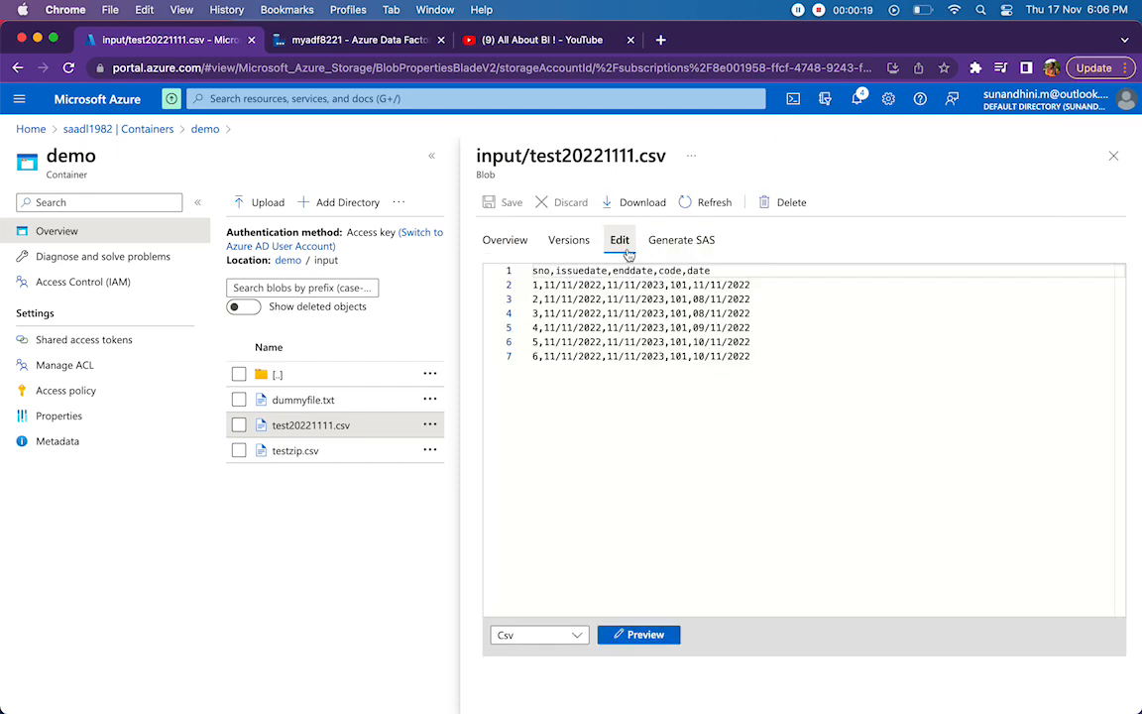
- Examine the CSV's data rows and compare the day part of the values in the date column
double_click(699, 271)
left_click_drag(786, 371, 521, 295)
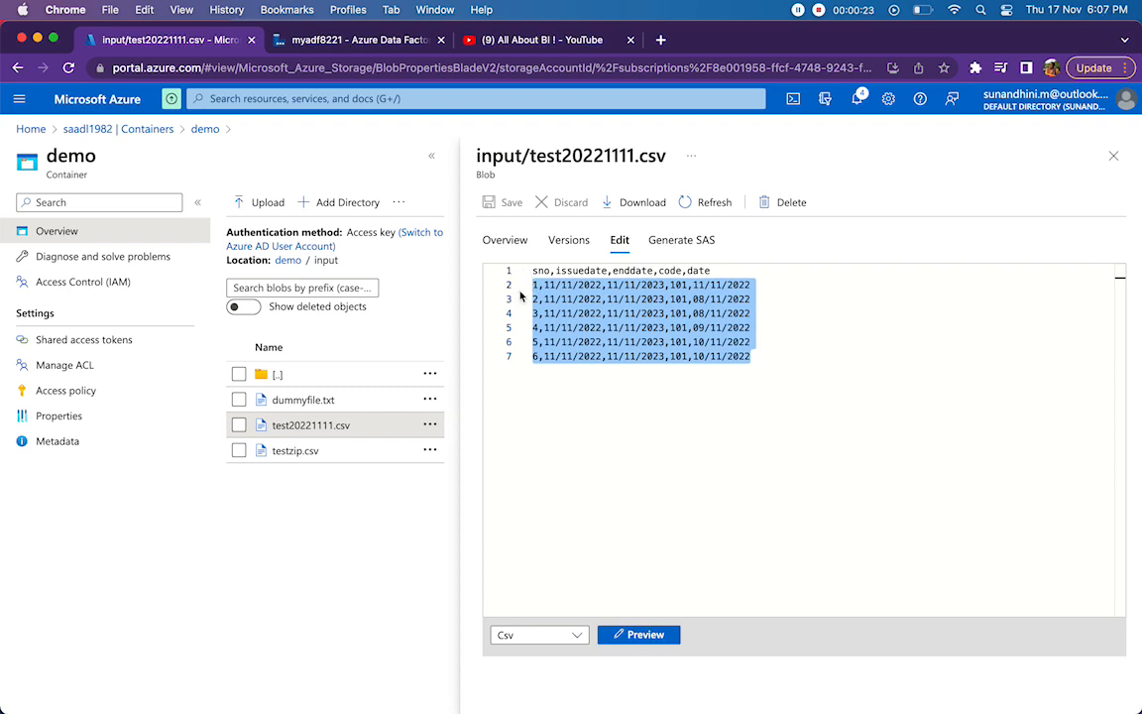
double_click(702, 271)
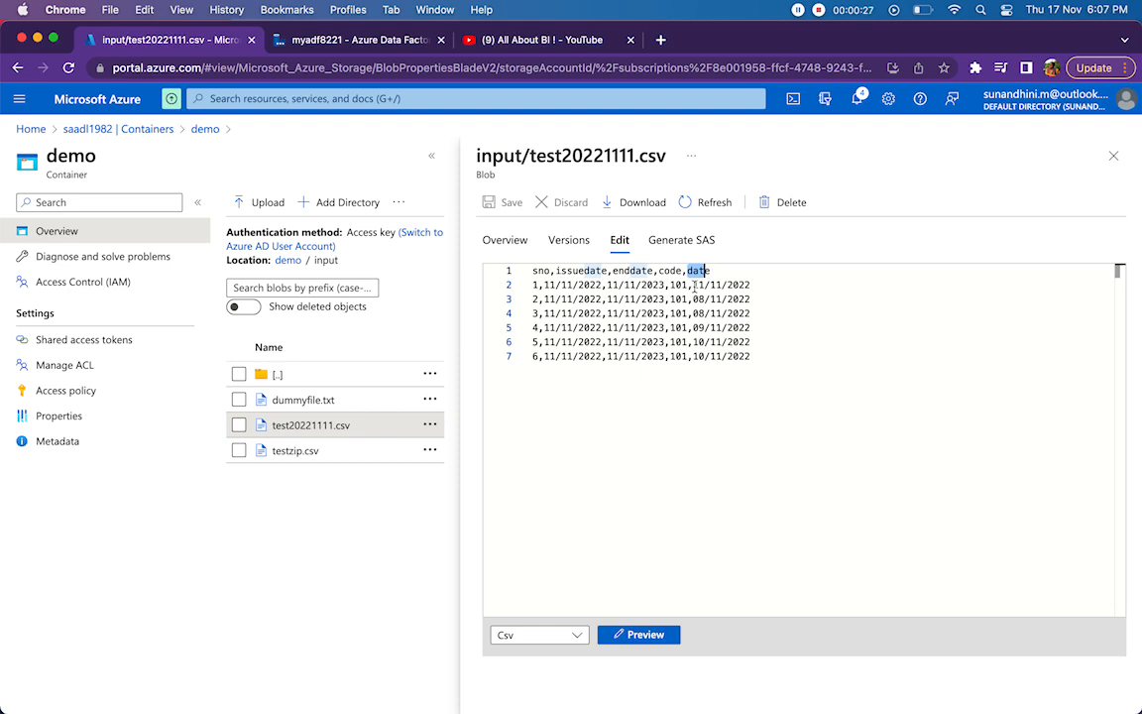
left_click_drag(693, 285, 749, 285)
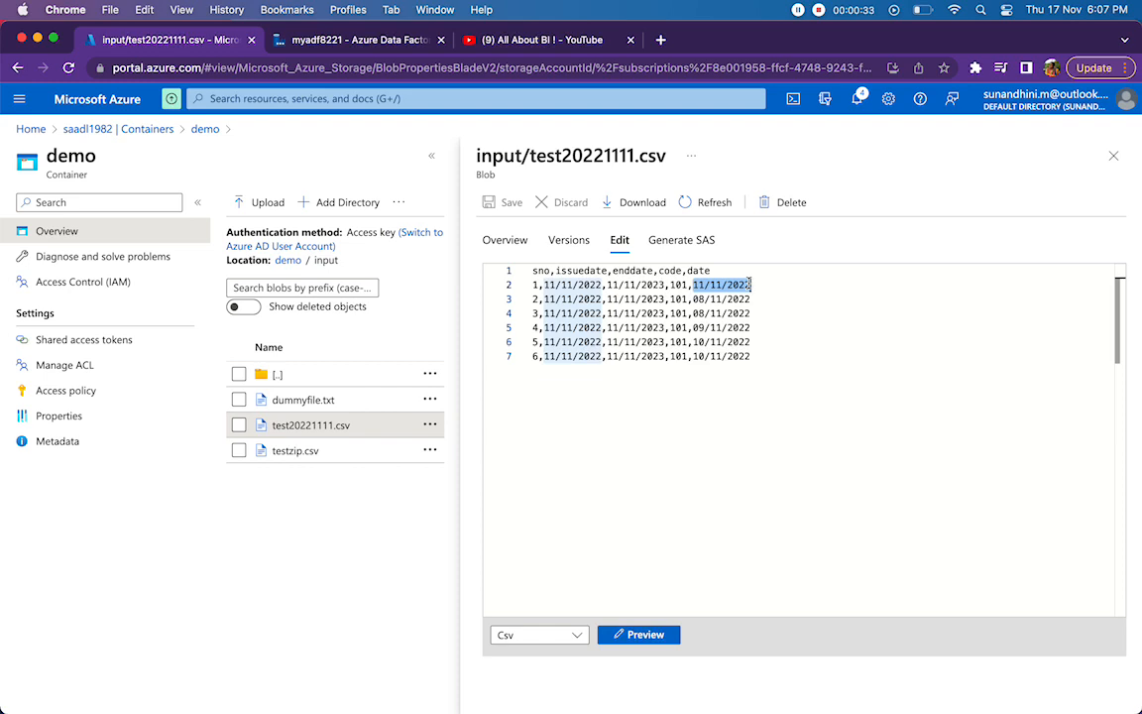
left_click(699, 285)
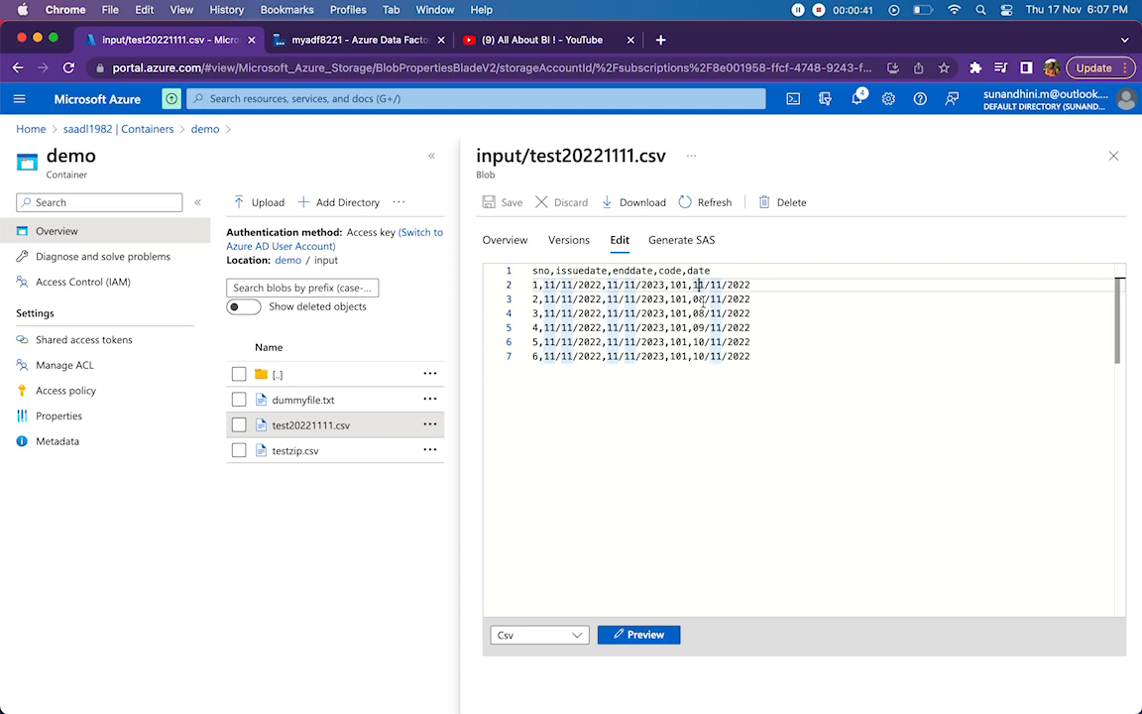
double_click(700, 284)
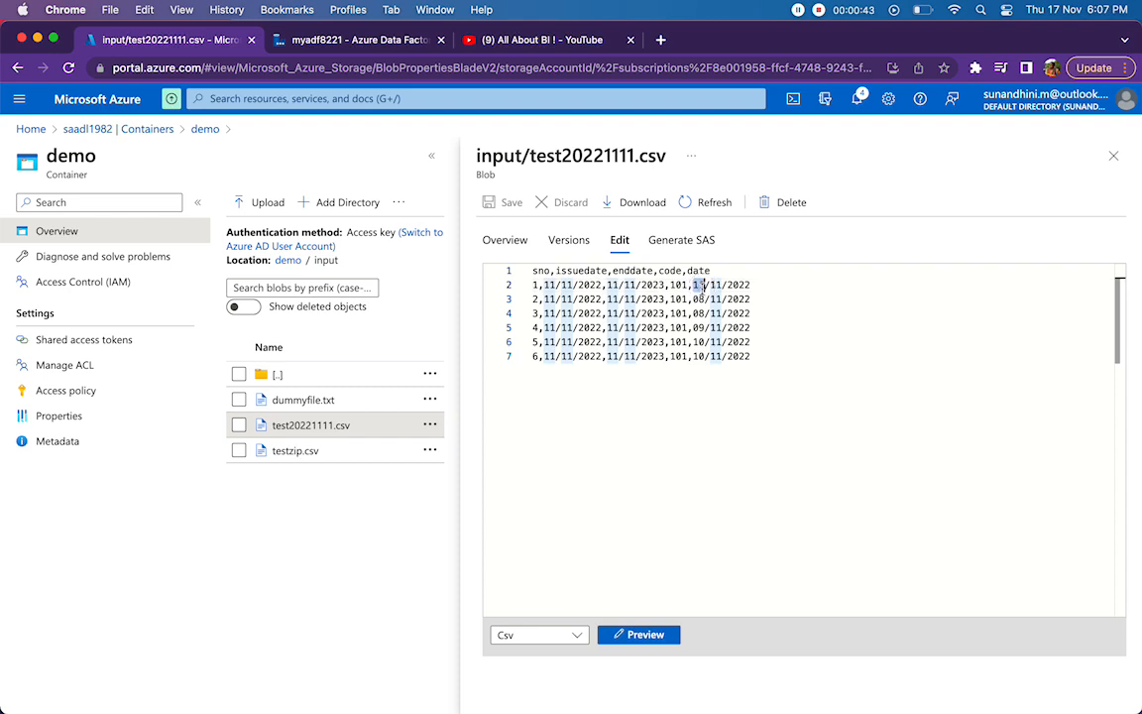
double_click(700, 298)
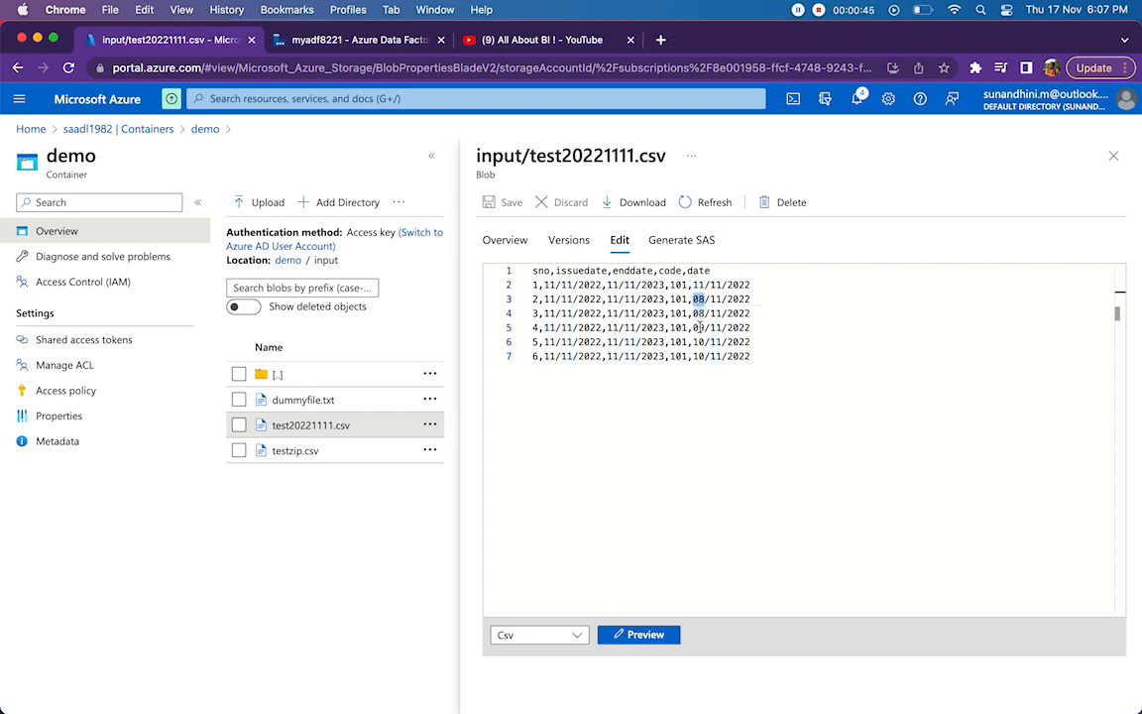
double_click(700, 327)
double_click(699, 356)
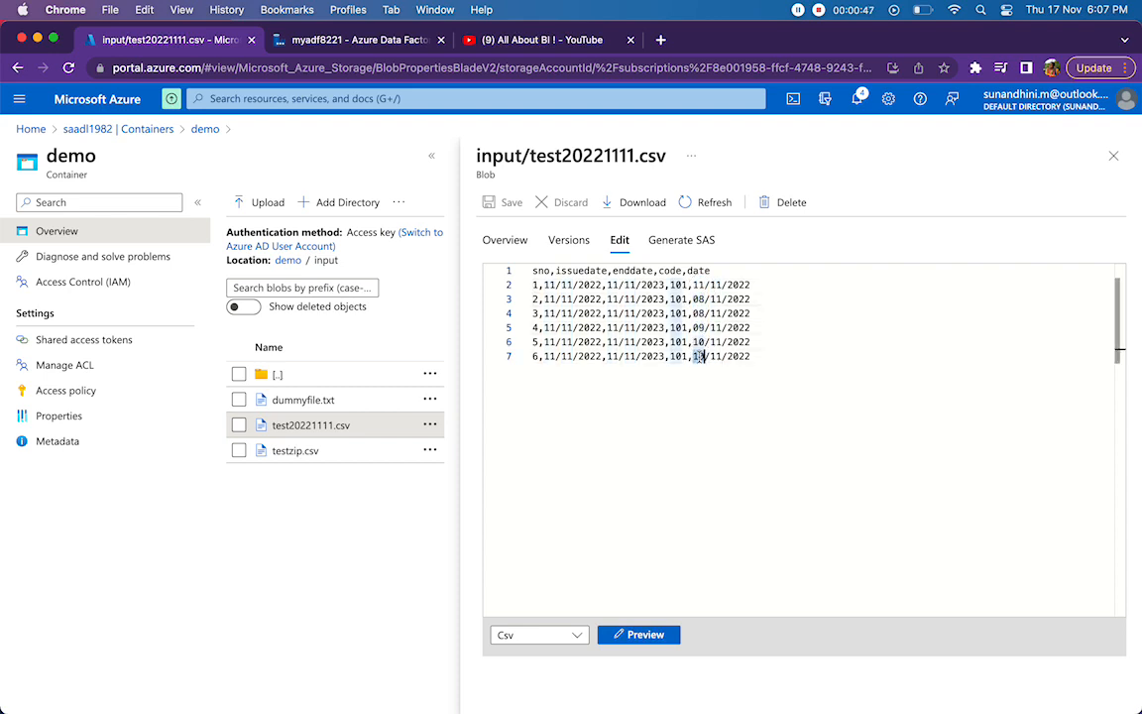
- Try a "4 files" note below the CSV rows and close test20221111.csv, discarding the unsaved edits
left_click(764, 439)
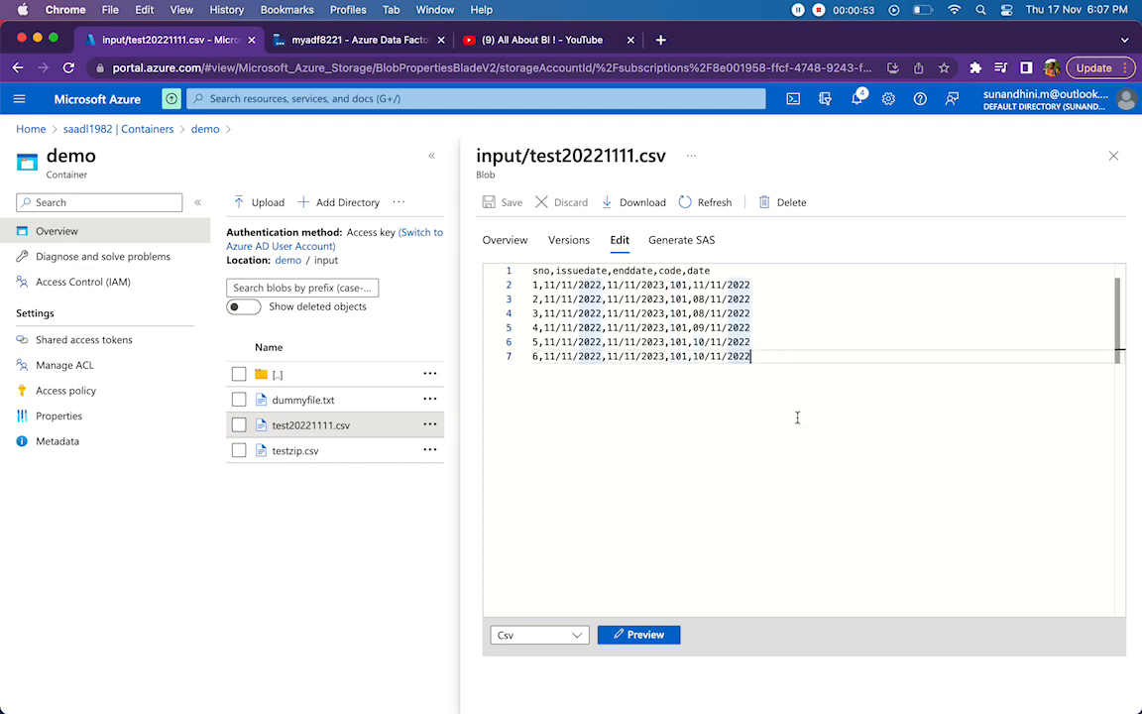
key("Return")
key("Return")
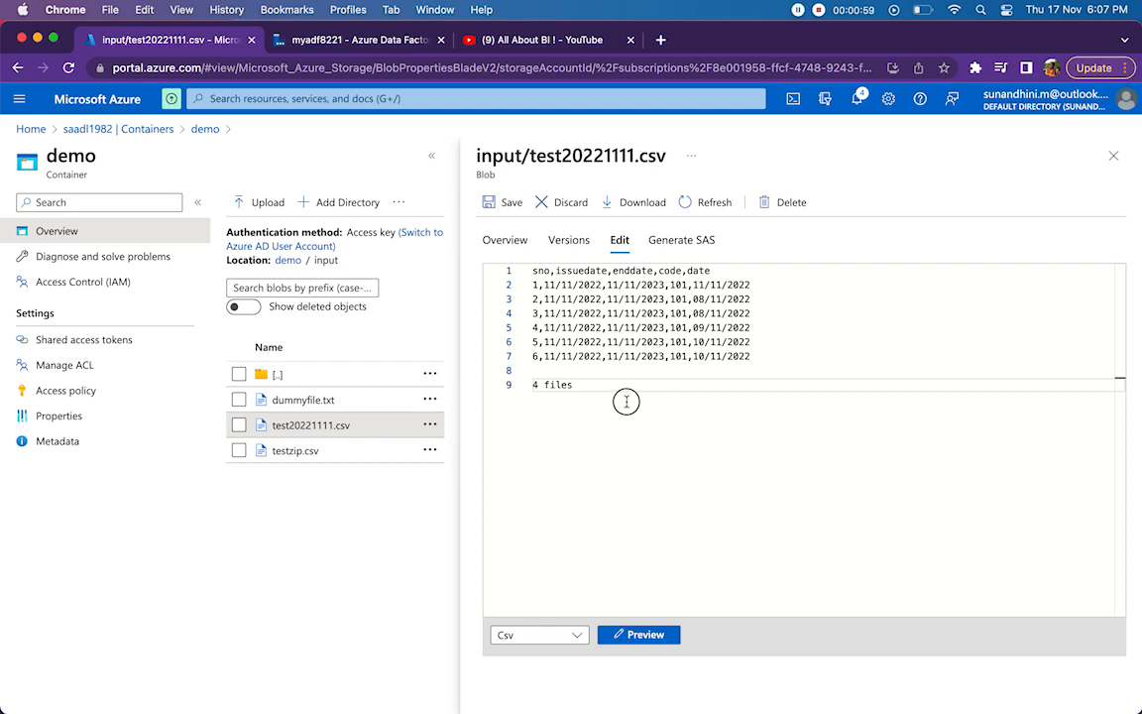
left_click_drag(625, 401, 508, 383)
key("BackSpace")
key("BackSpace")
key("BackSpace")
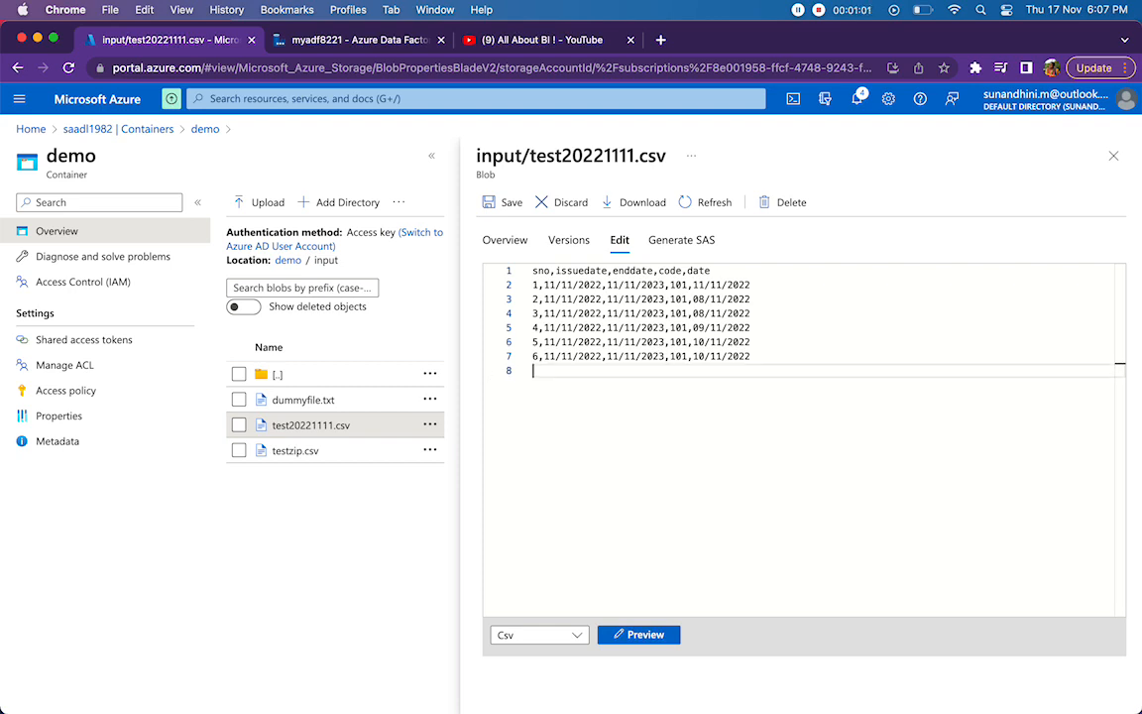
left_click(1113, 156)
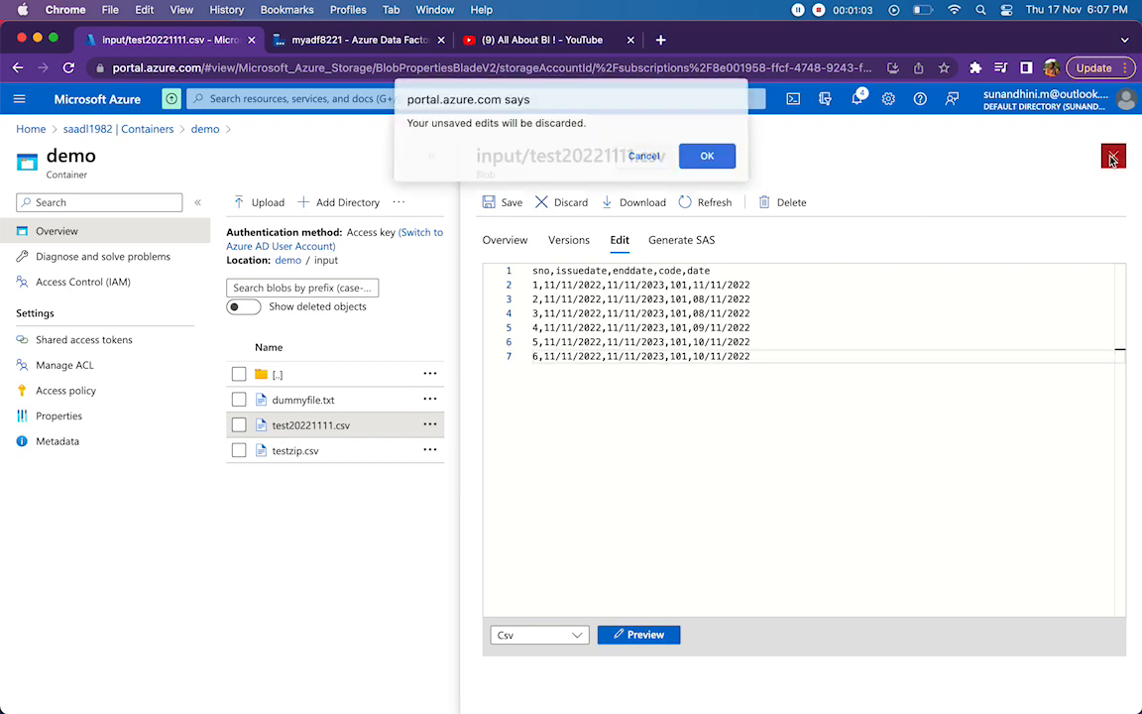
left_click(701, 157)
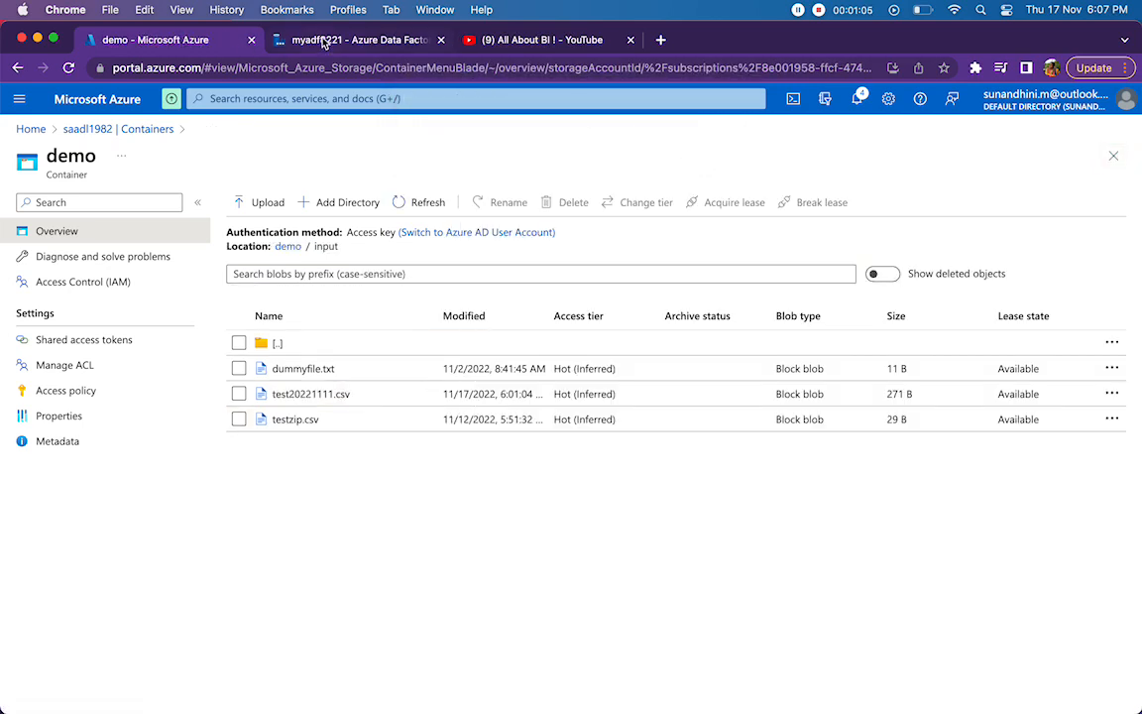
- Switch to Azure Data Factory and preview the data of source1 and derivedColumn1 in dataflow1
left_click(298, 42)
left_click(126, 204)
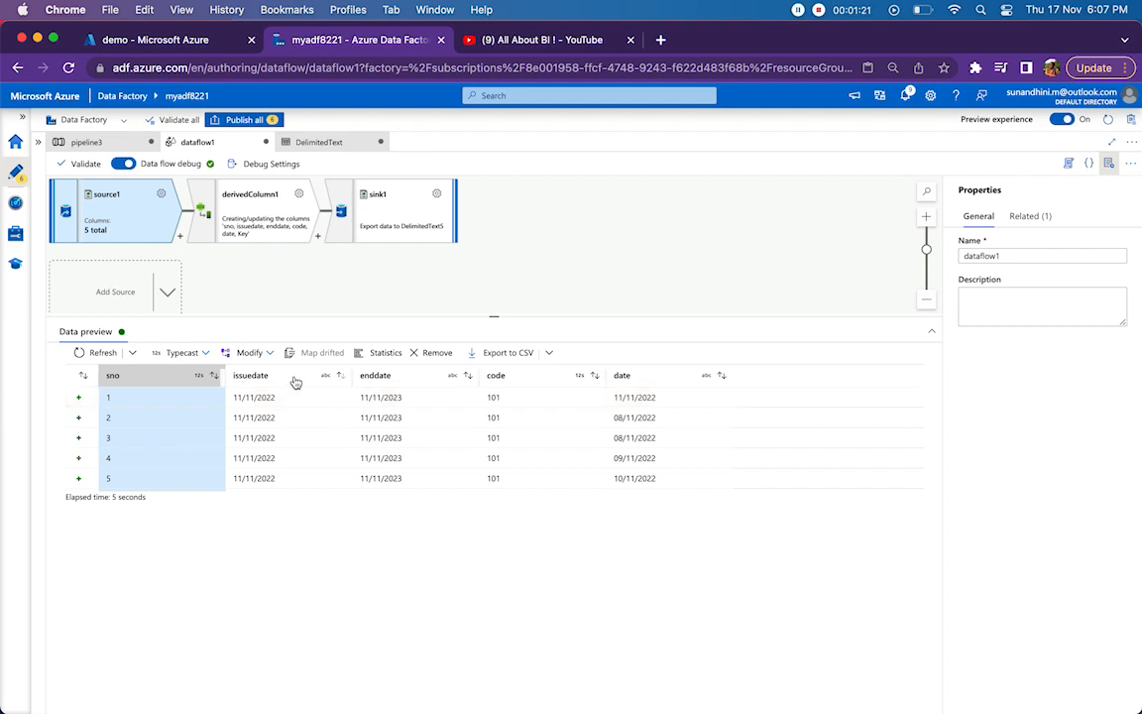
left_click(218, 212)
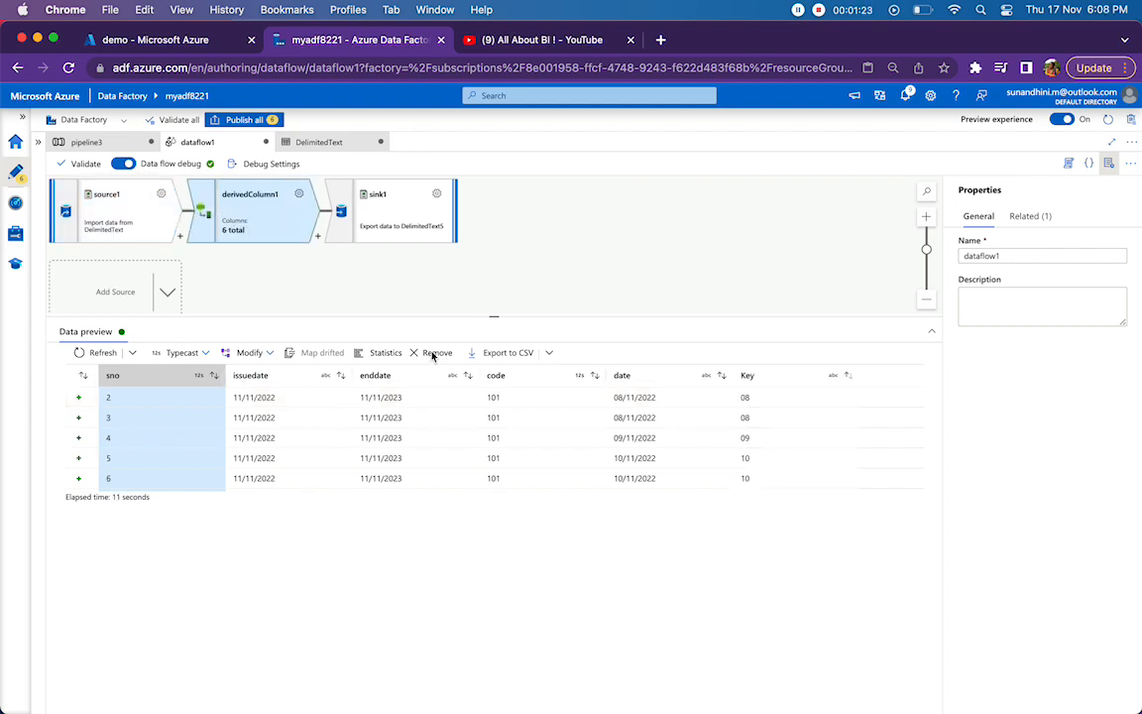
- Sort the derivedColumn1 preview by Key in descending order and compare each date's day part with its Key value
left_click(768, 380)
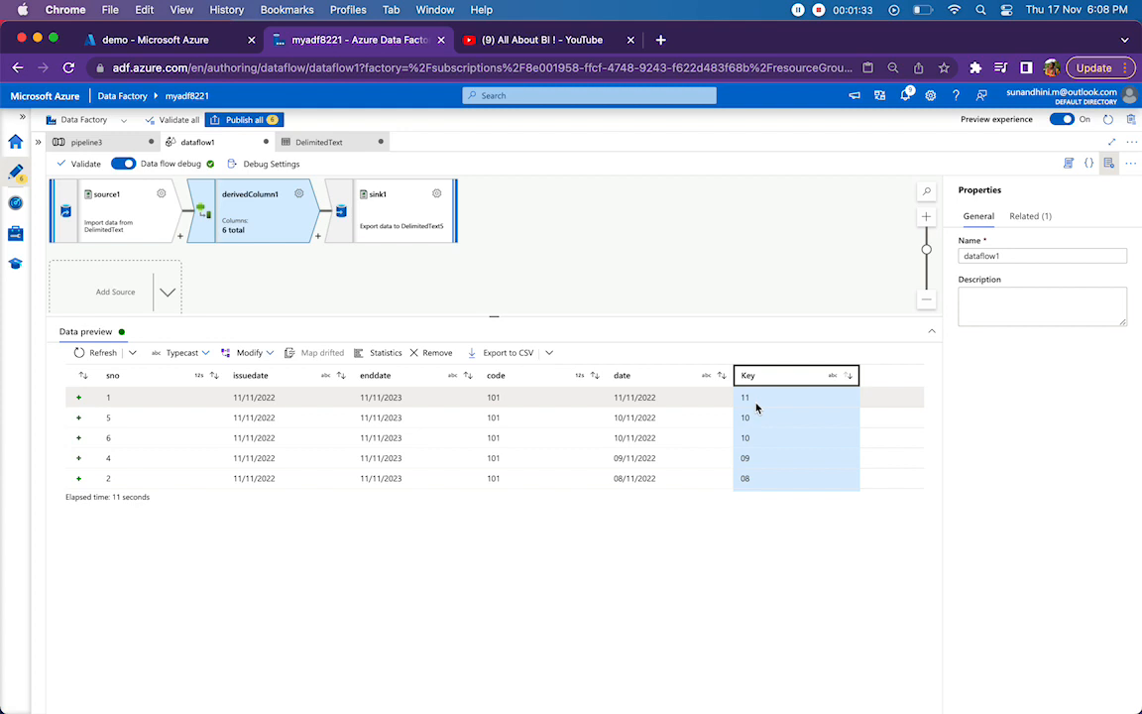
left_click_drag(617, 397, 618, 416)
double_click(619, 416)
double_click(618, 437)
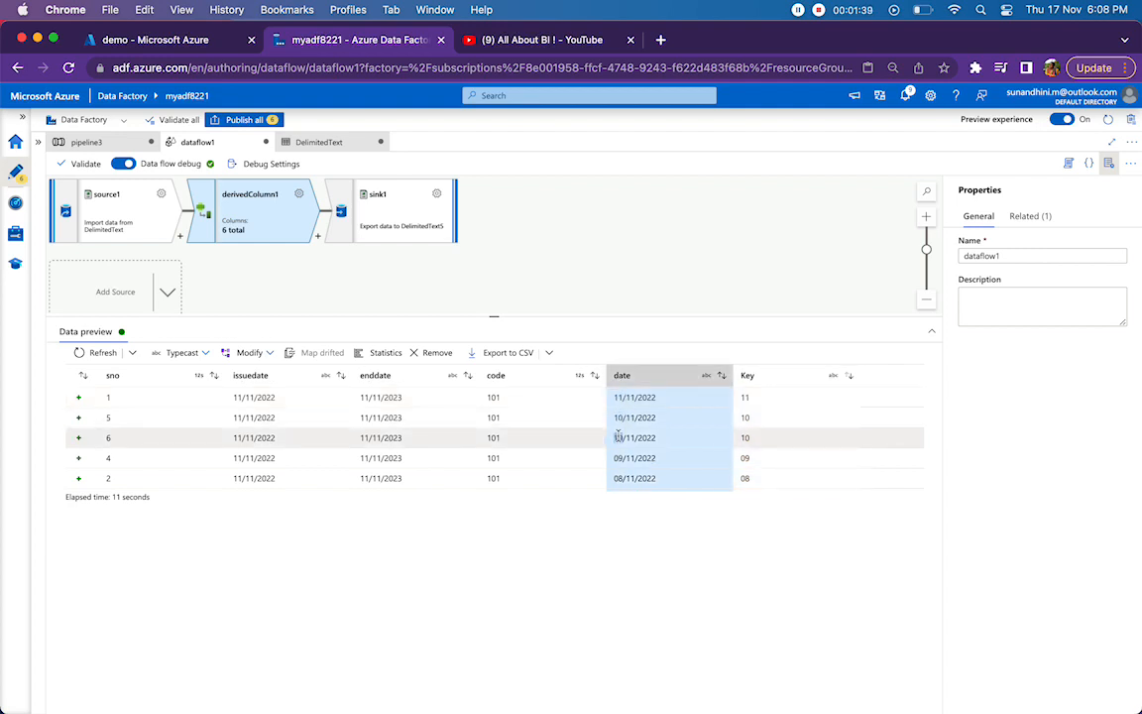
left_click(619, 465)
double_click(617, 460)
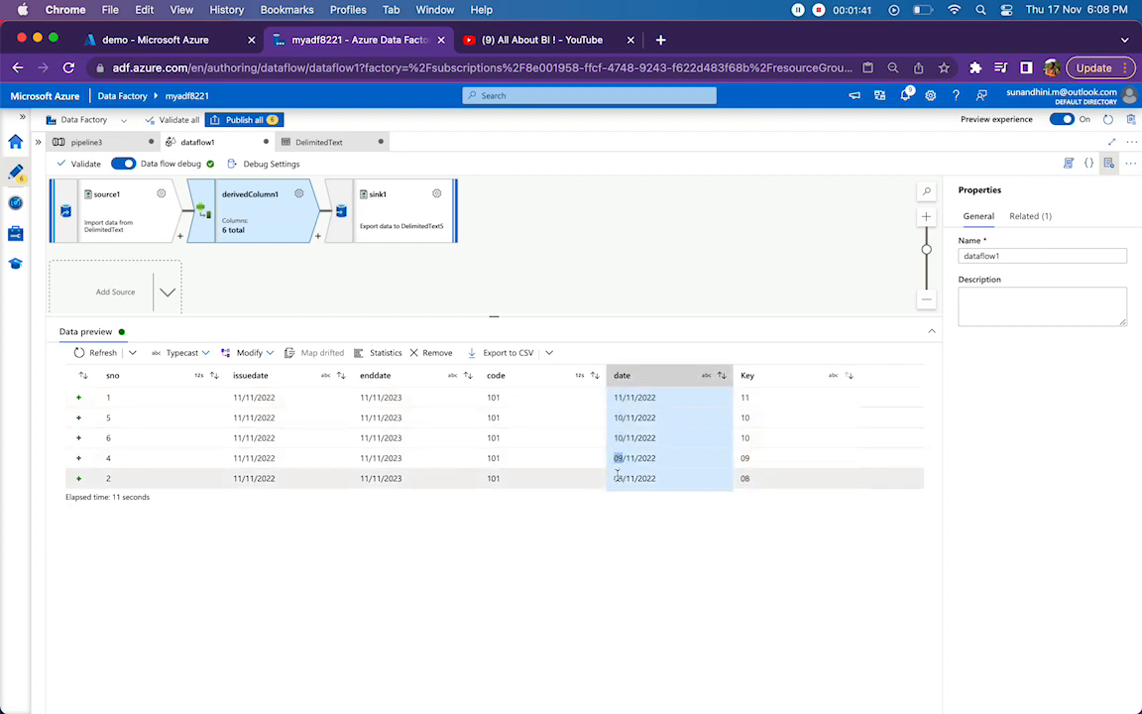
double_click(617, 478)
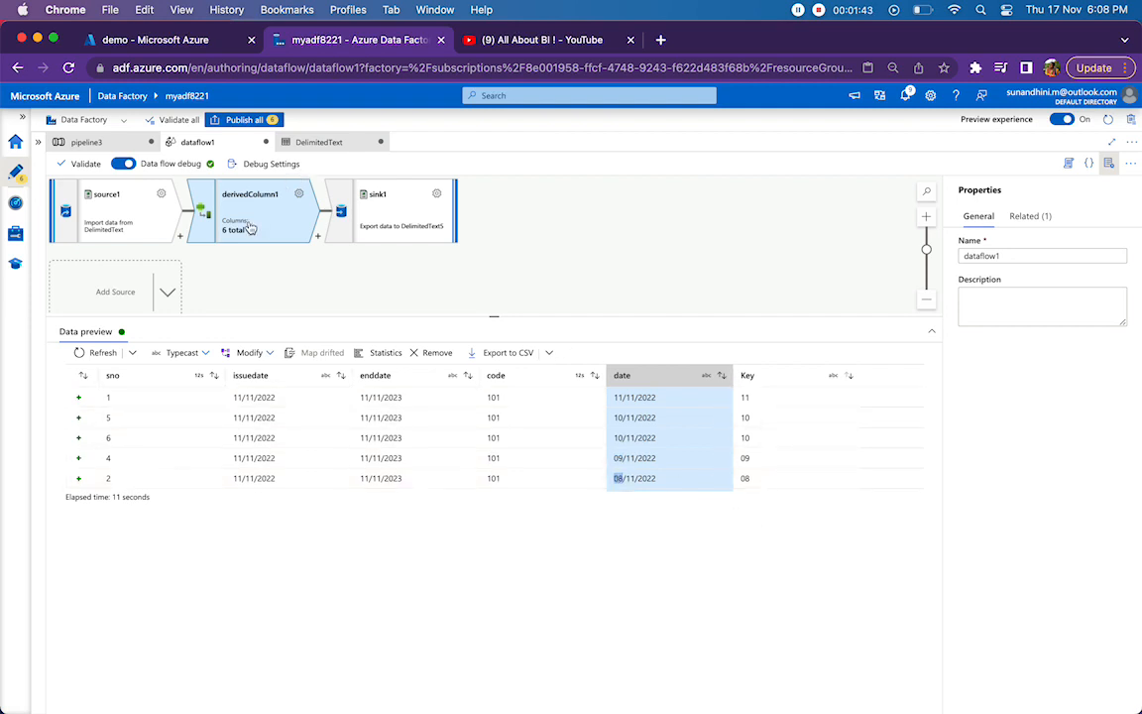
- Review the Key column's expression left(date,2) in derivedColumn1's settings and close them
left_click(297, 199)
left_click(620, 493)
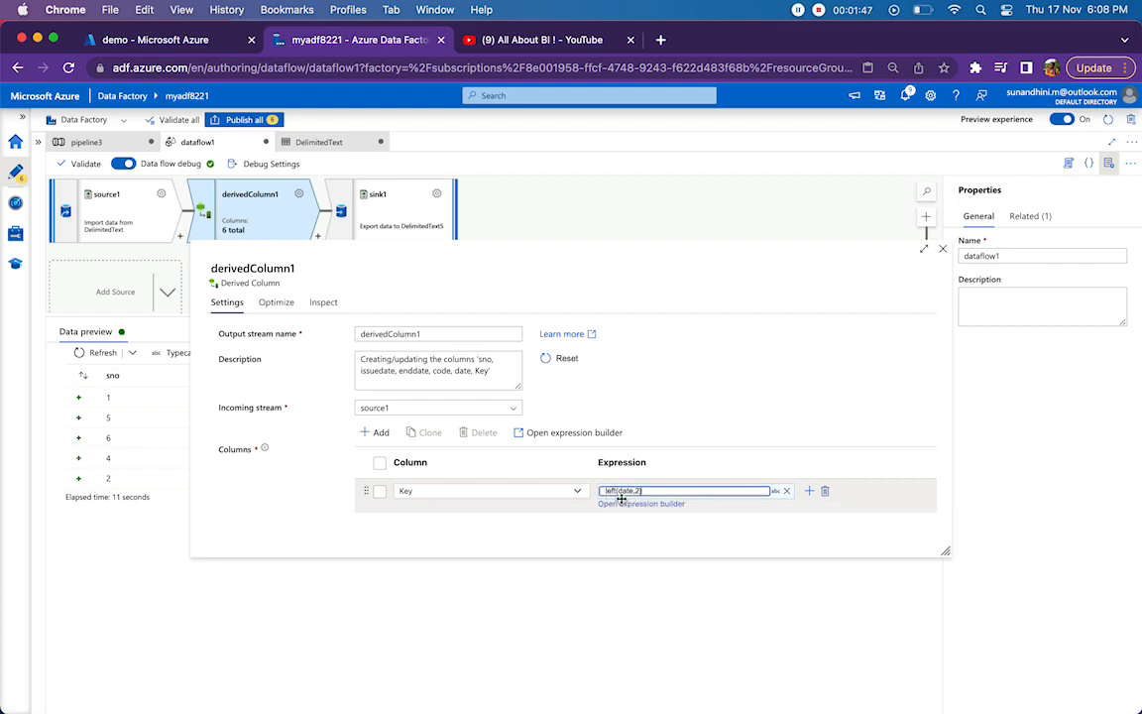
left_click_drag(645, 491, 589, 495)
left_click(944, 250)
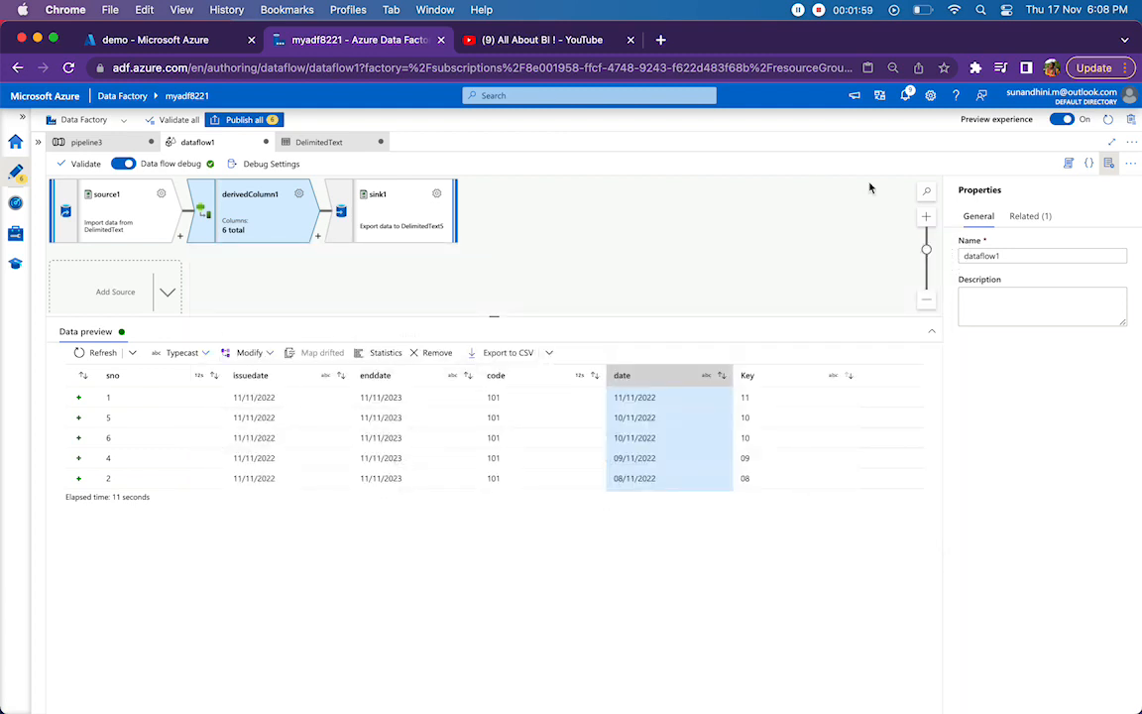
- Inspect sink1's optimization settings, checking the Key partition type and the Key column used for partitioning
left_click(377, 220)
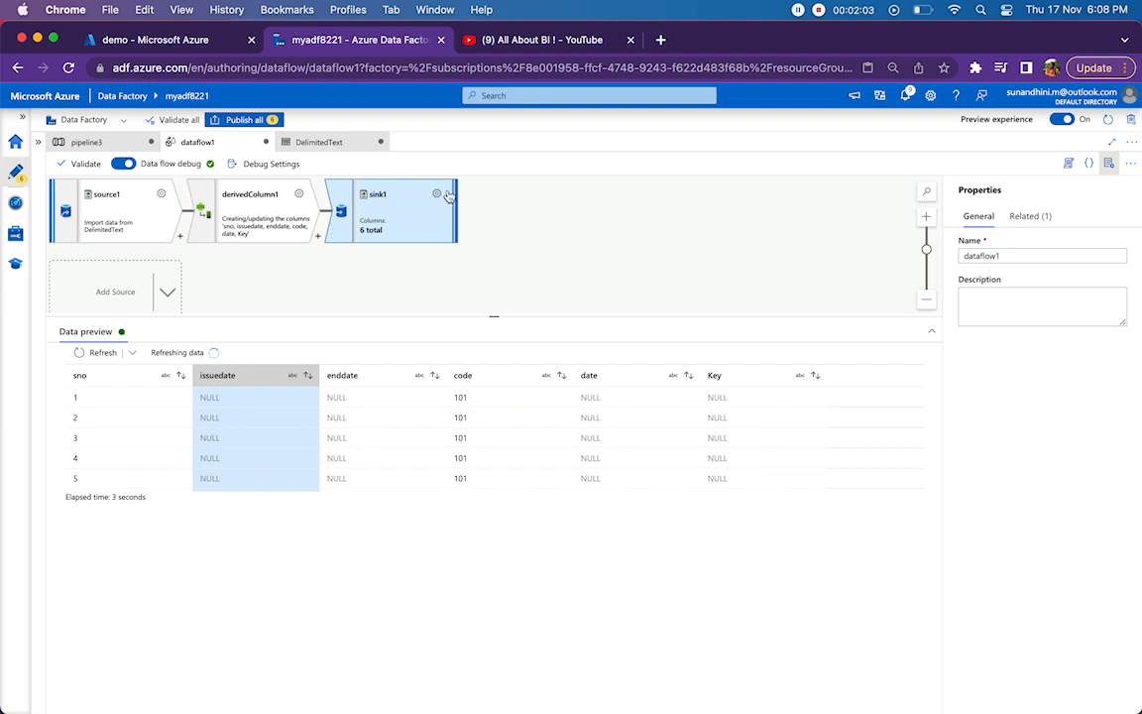
left_click(436, 193)
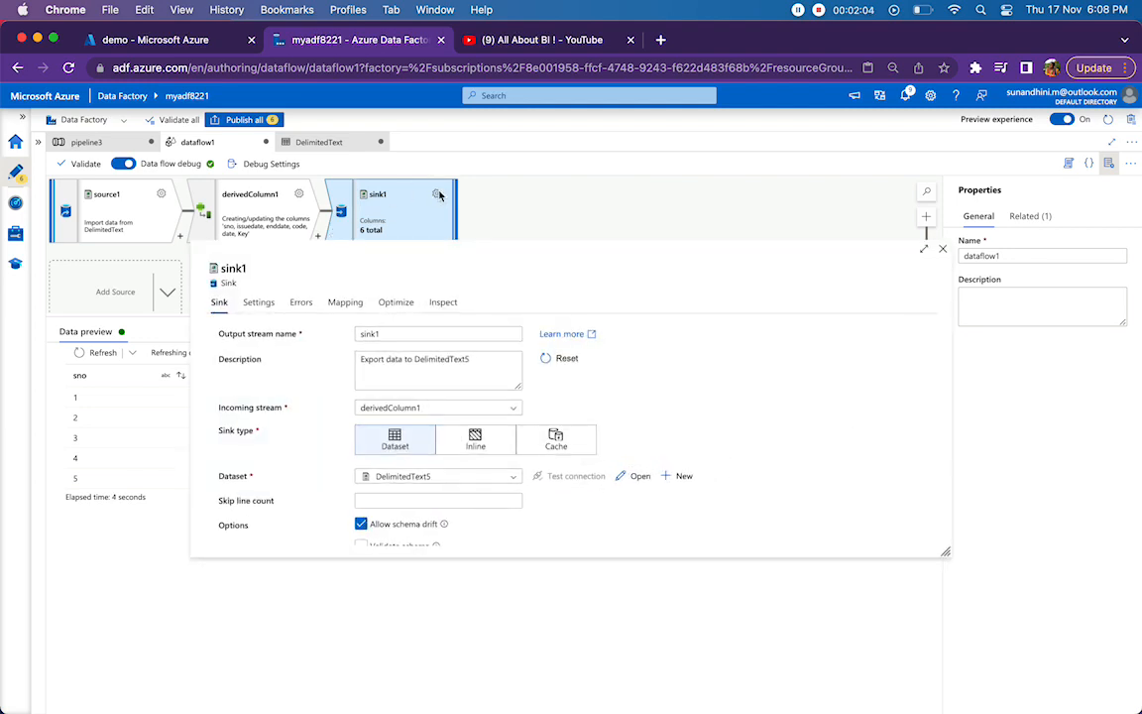
left_click(393, 301)
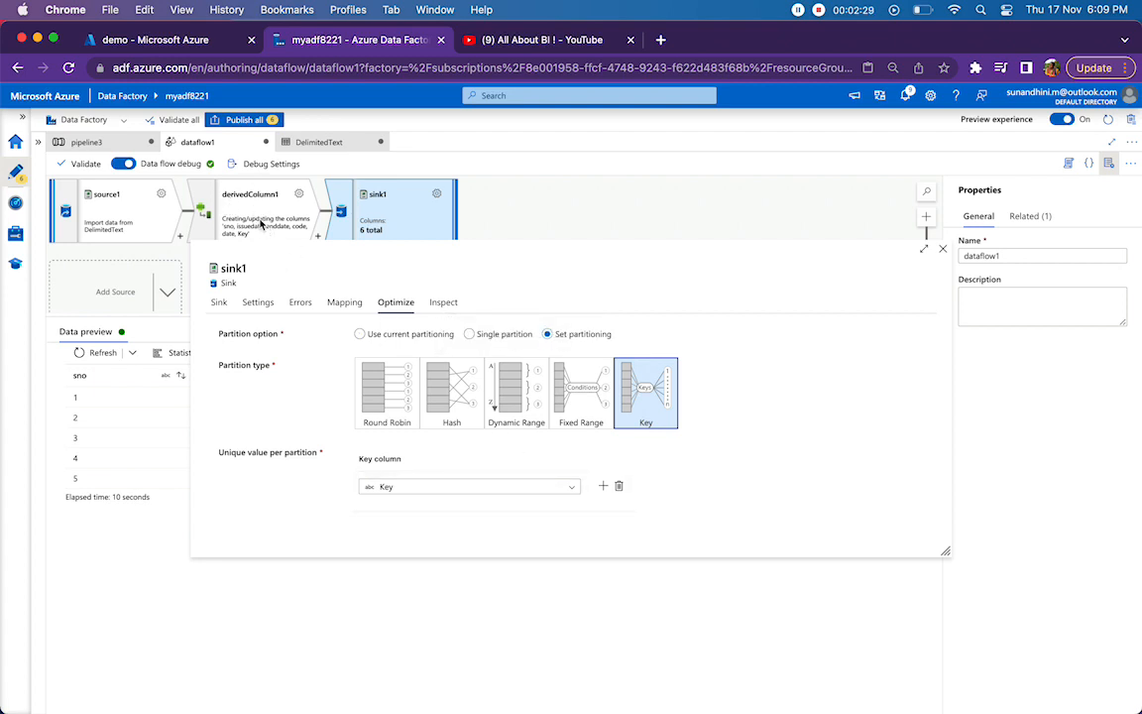
left_click(423, 487)
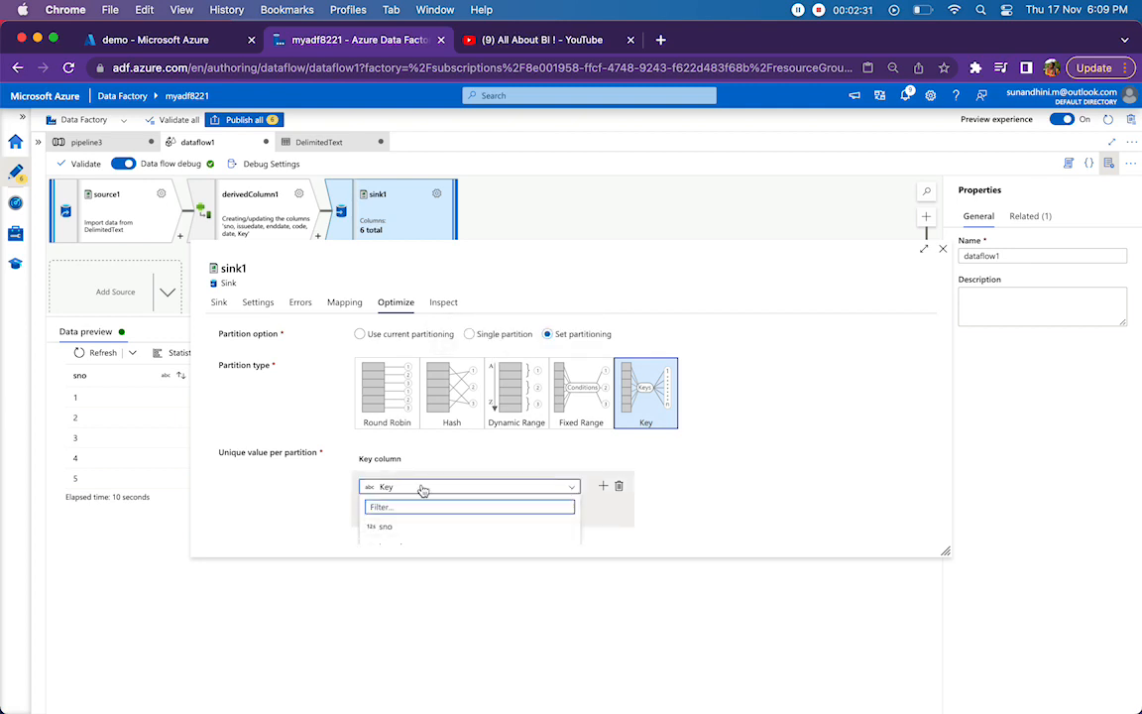
left_click(833, 469)
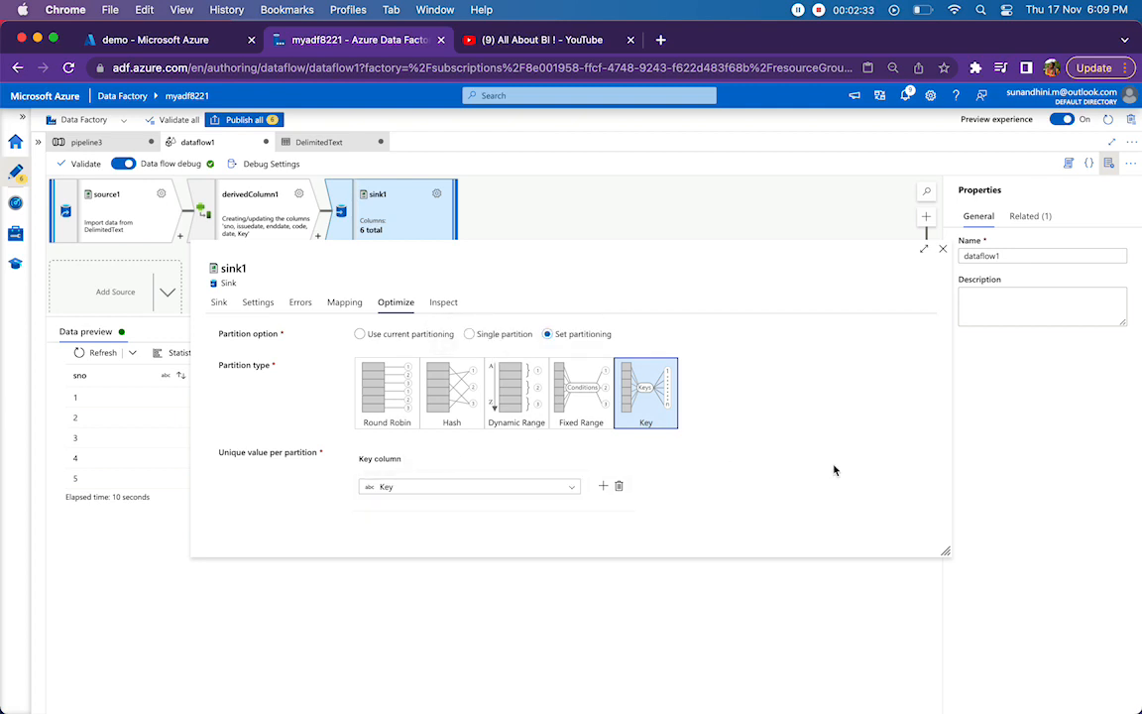
- Review the file name pattern splitdata[n].csv in sink1's settings and close them
left_click(258, 302)
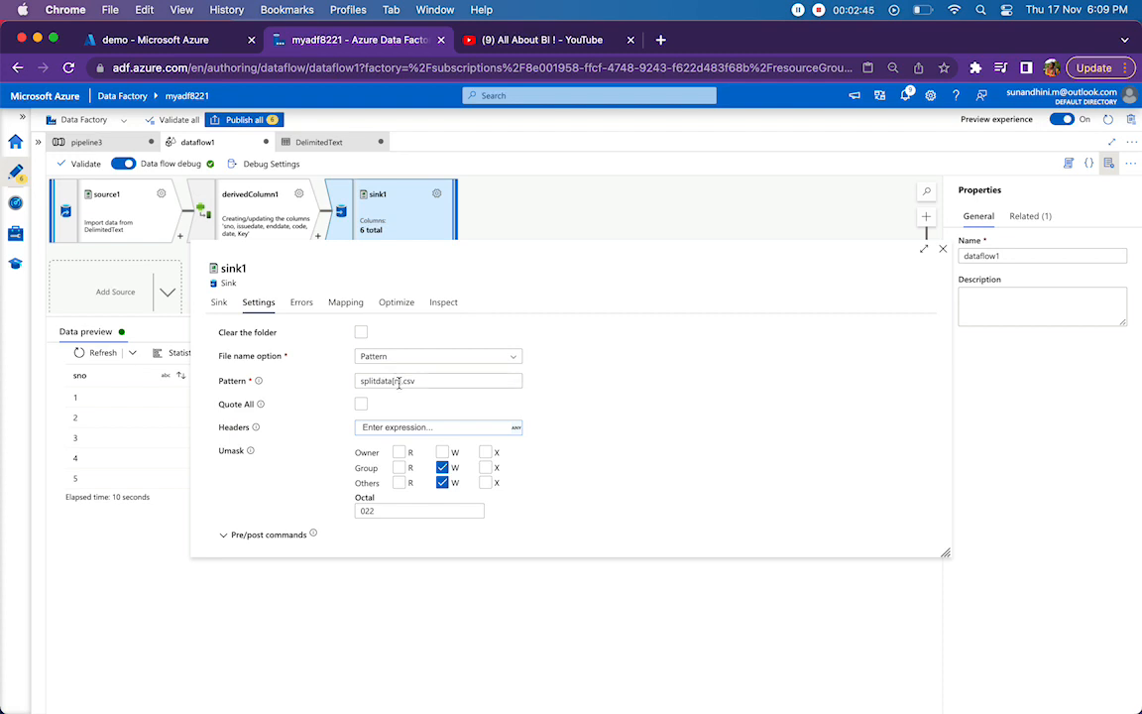
left_click_drag(423, 382, 346, 390)
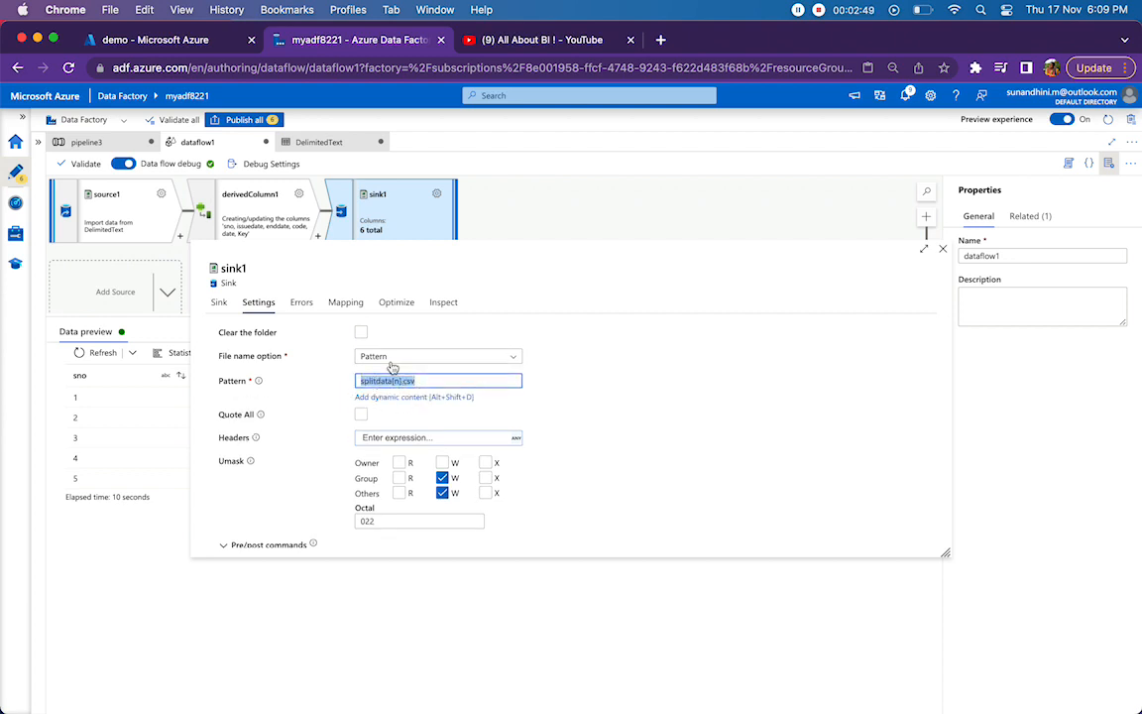
left_click(370, 380)
double_click(370, 381)
left_click(688, 229)
- Run pipeline3 in debug mode and refresh the run status of Data flow1
left_click(87, 223)
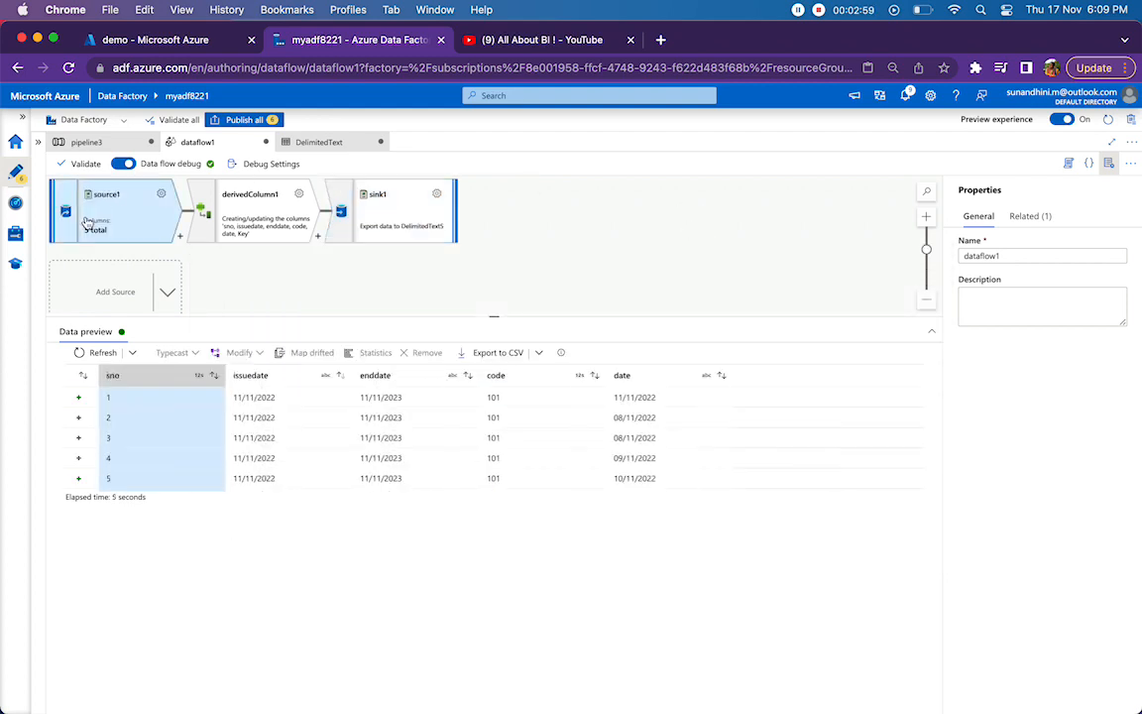
left_click(98, 146)
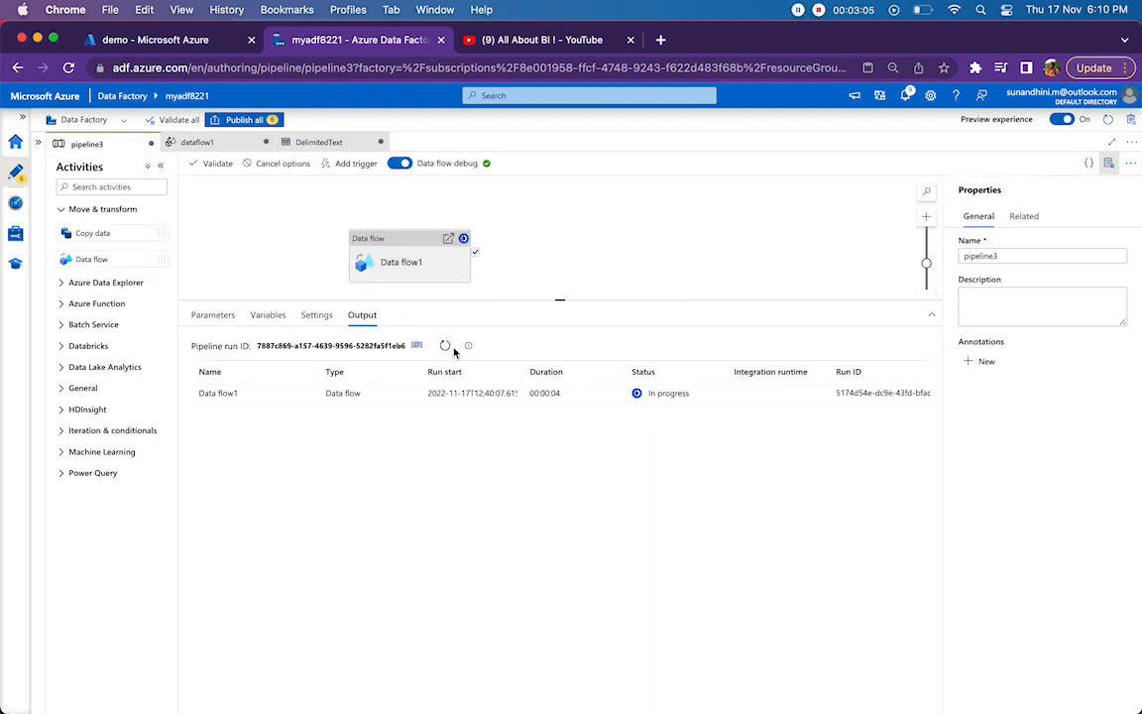
left_click(446, 346)
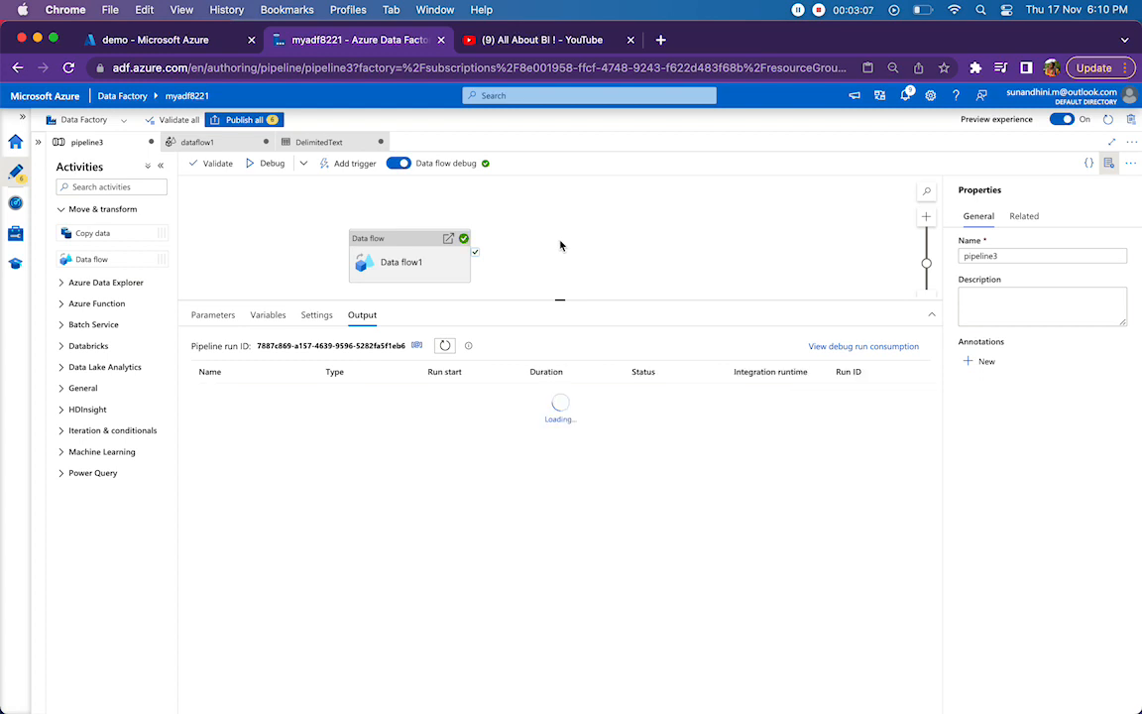
- Switch to the Azure portal and inspect the contents of splitdata1.csv in the demo container's output/Key=10 folder
left_click(197, 46)
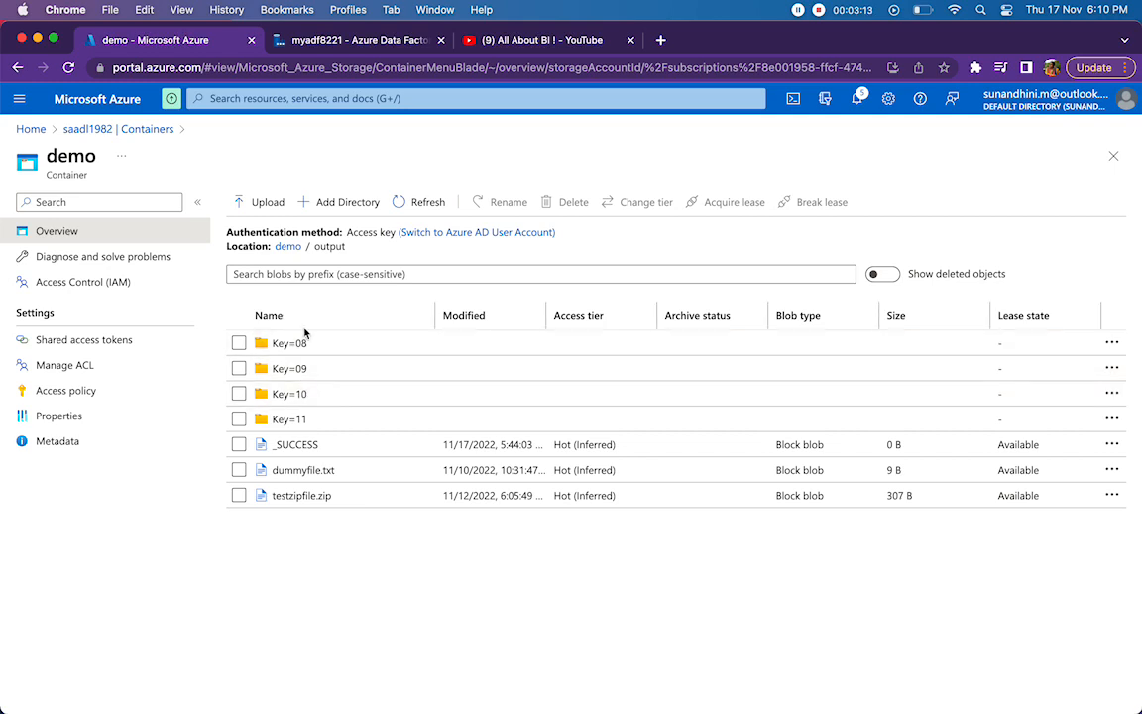
left_click(296, 395)
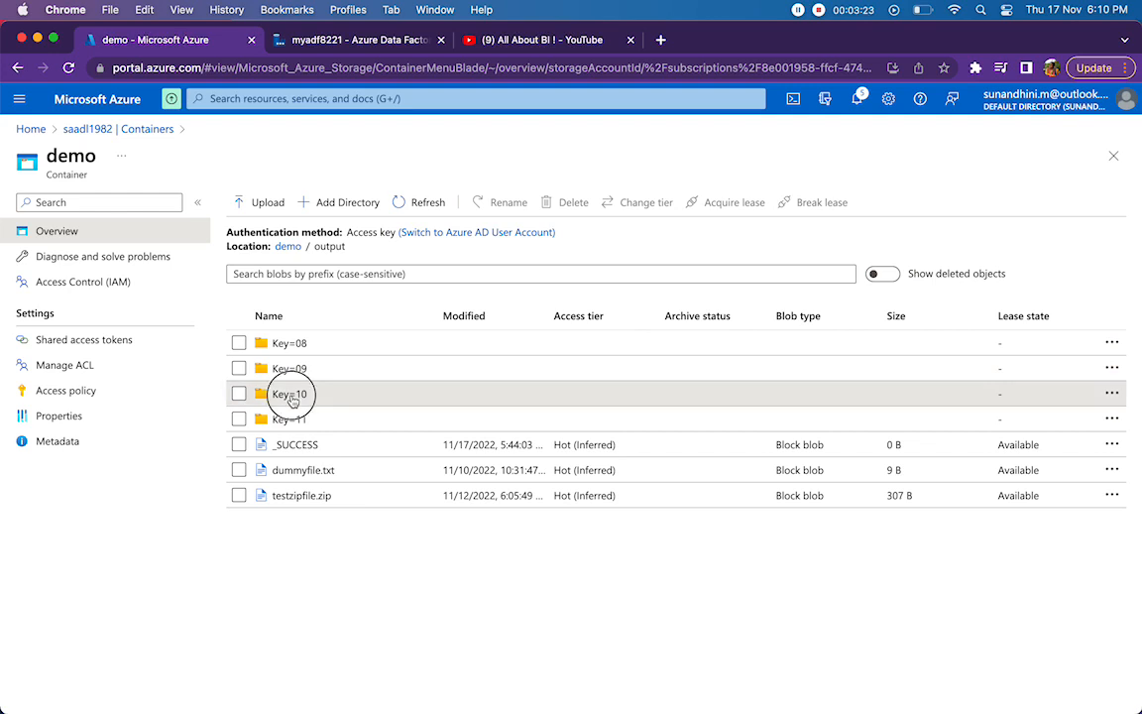
left_click(297, 343)
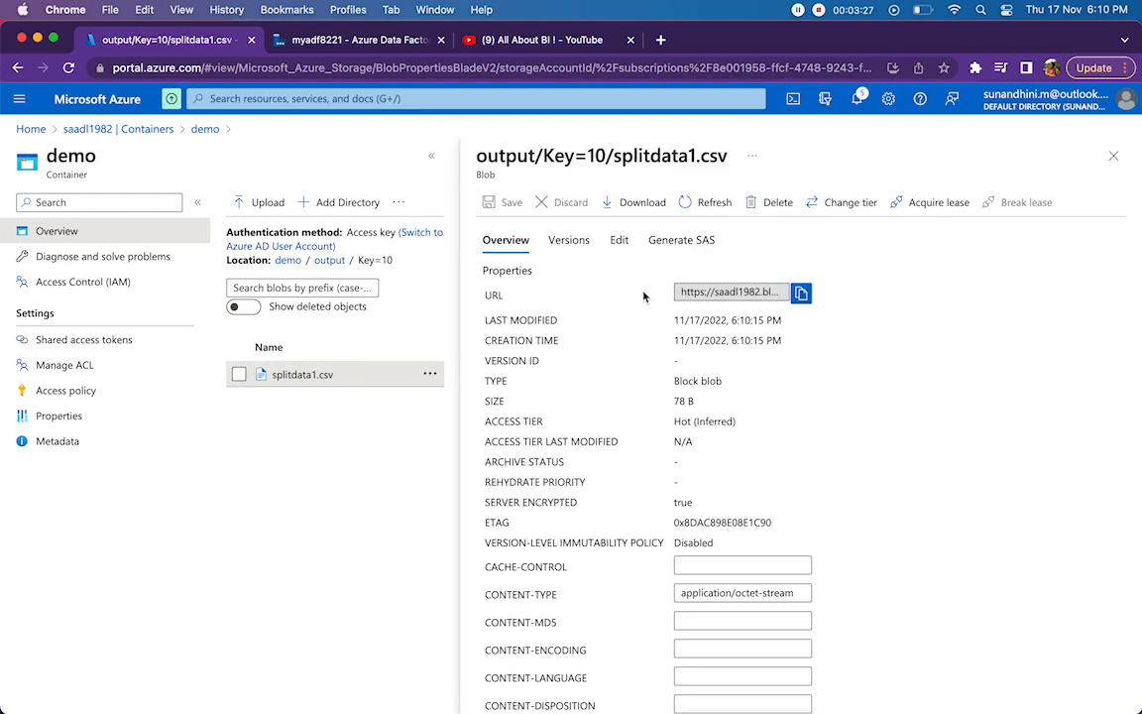
left_click(622, 242)
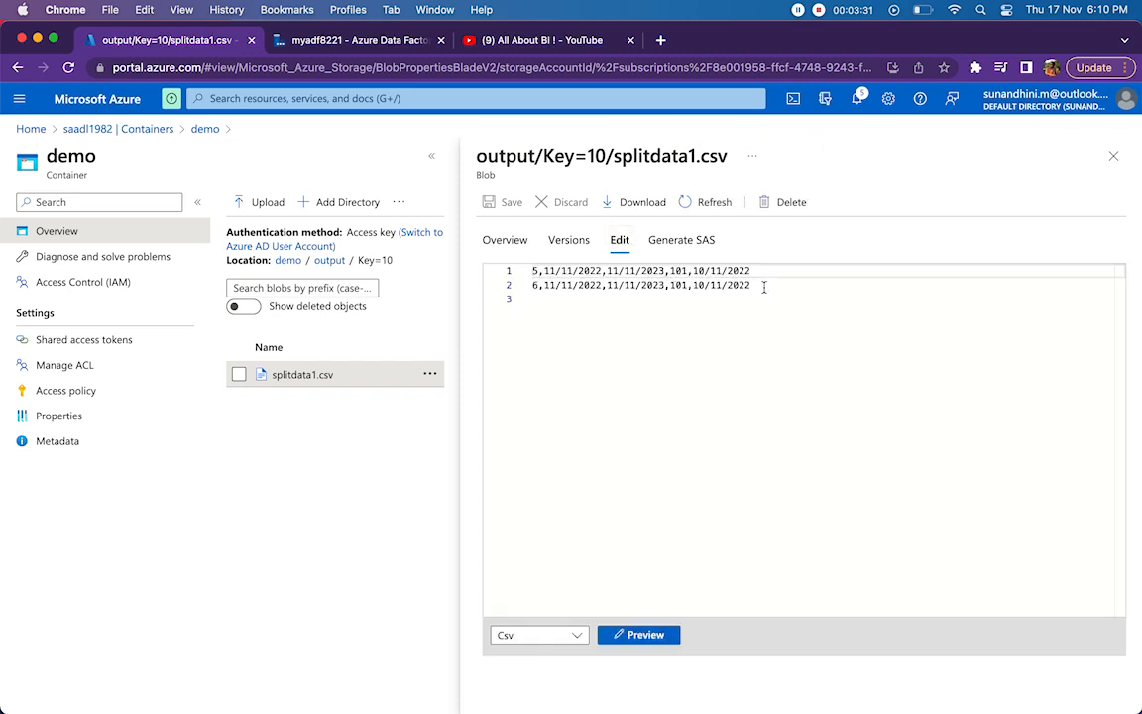
left_click_drag(770, 285, 566, 237)
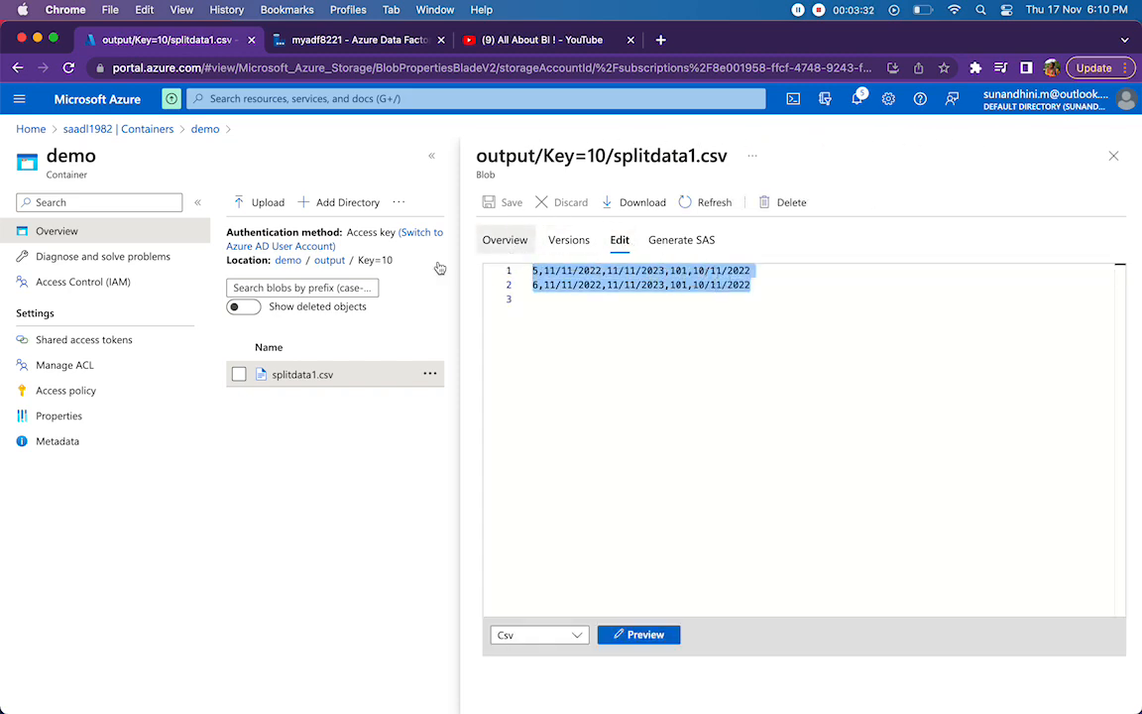
- Inspect the contents of splitdata1.csv in the output/Key=09 folder, close the file and return to the demo container's root
left_click(335, 273)
left_click(333, 263)
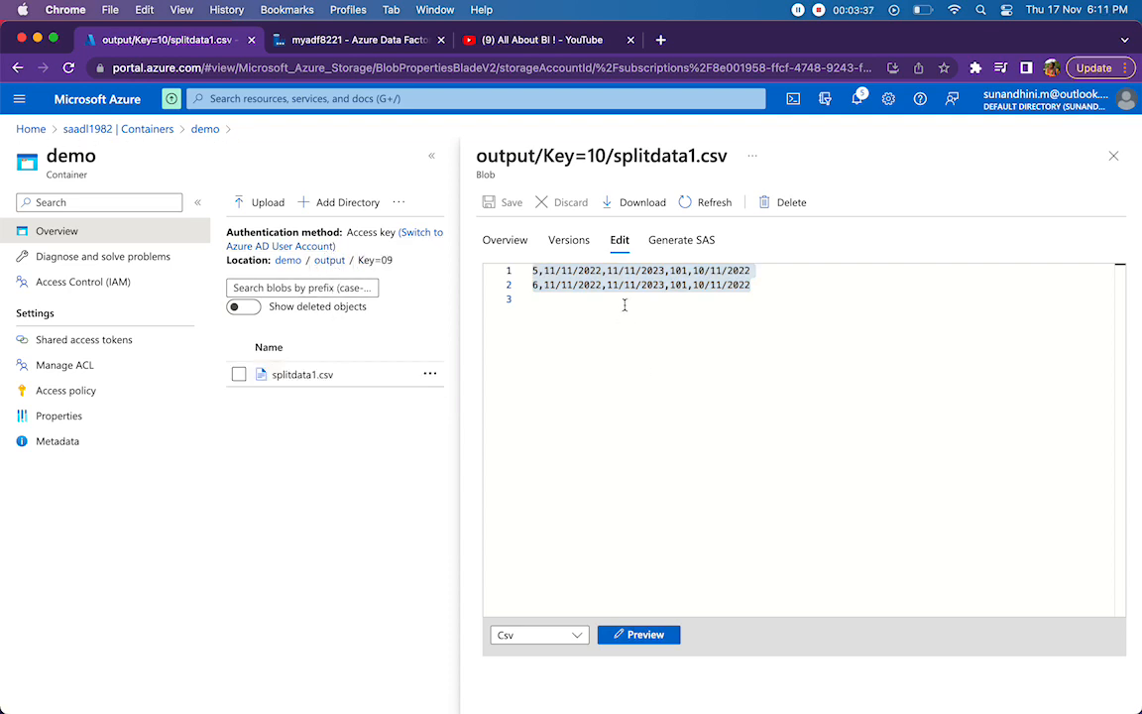
left_click(1114, 156)
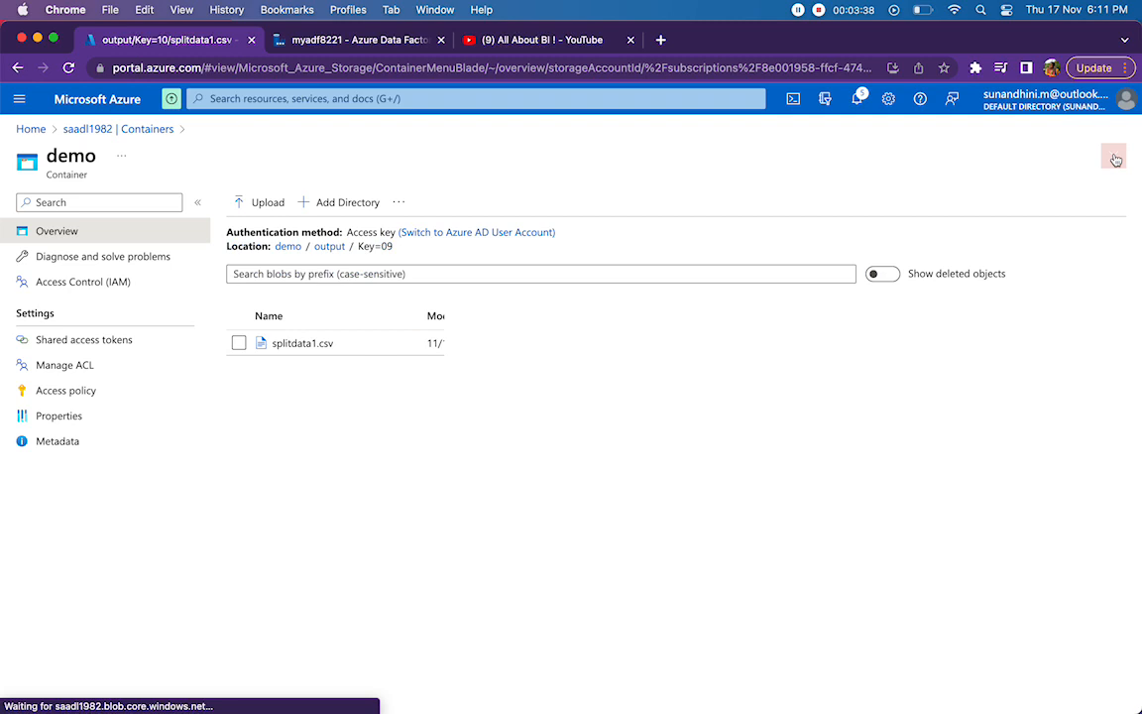
left_click(310, 346)
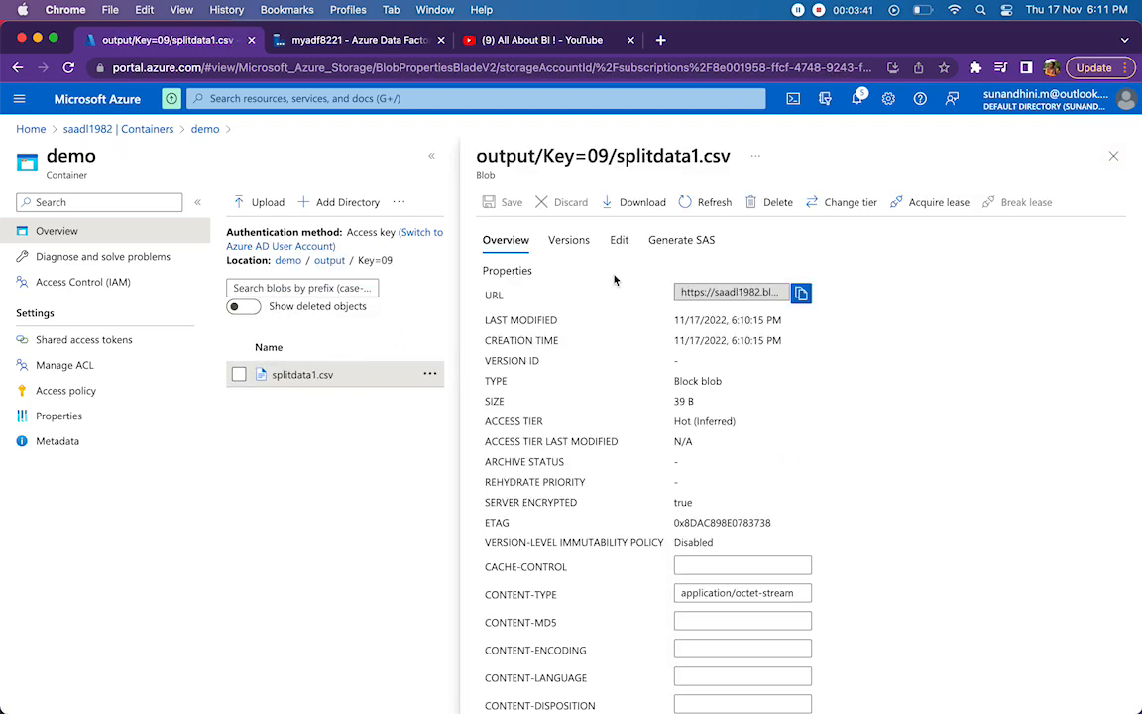
left_click(621, 242)
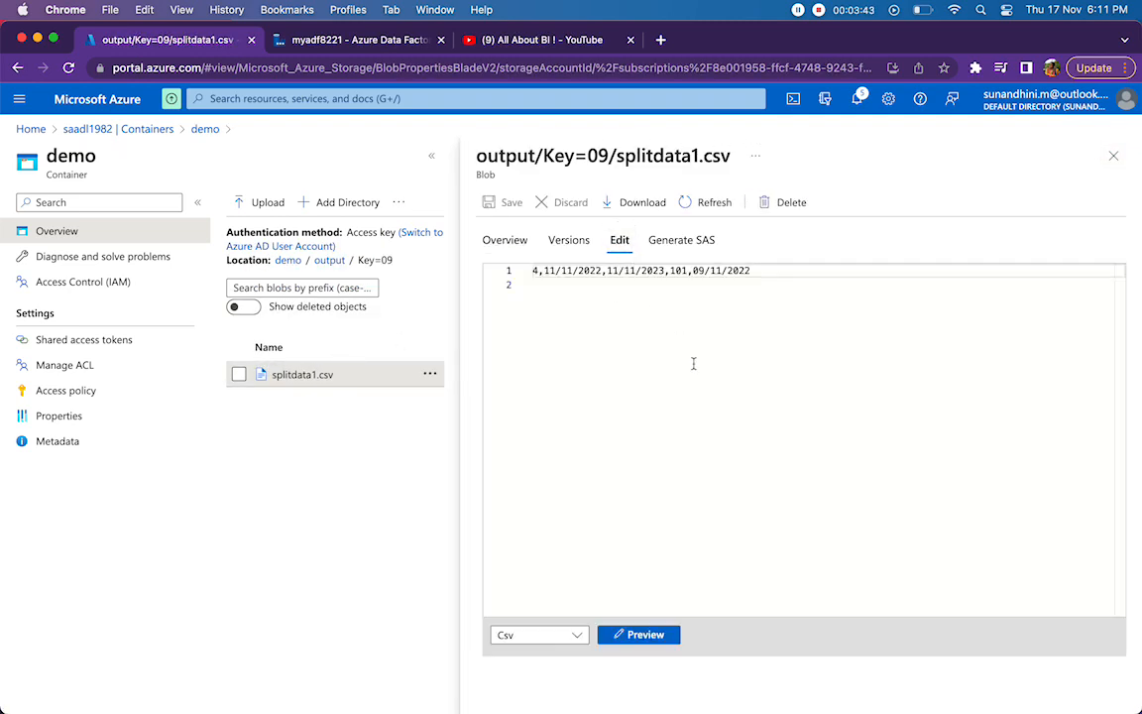
left_click(693, 271)
left_click(1114, 155)
left_click(288, 246)
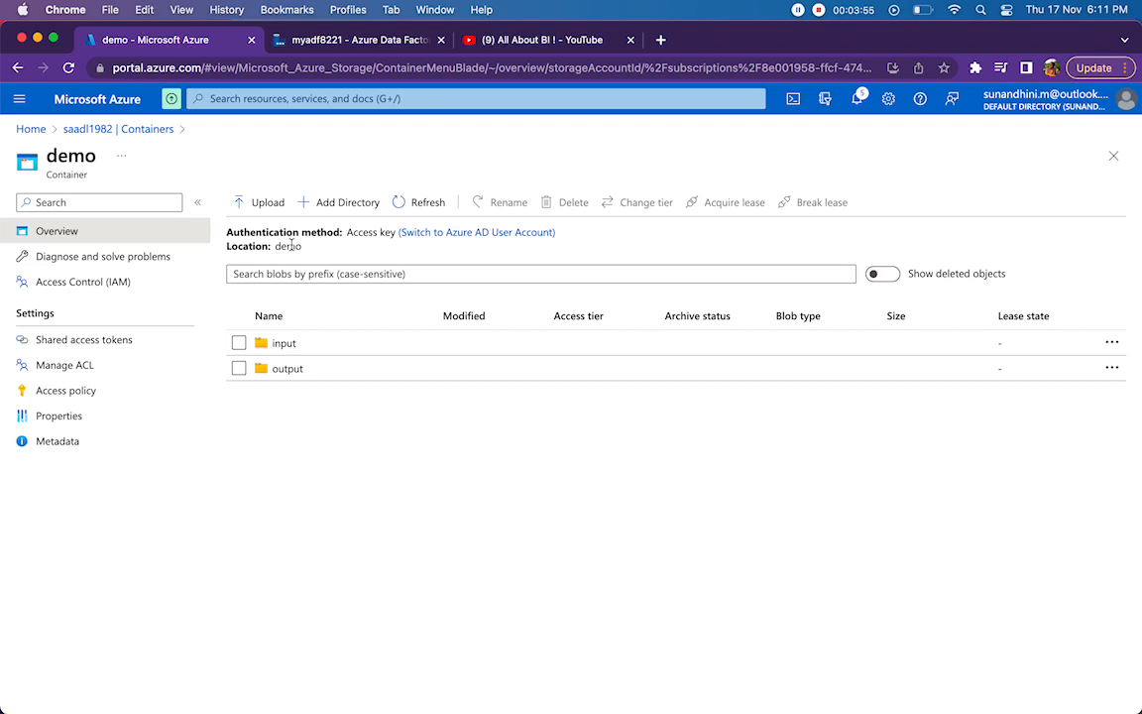
- Switch to the All About BI ! channel page on YouTube
left_click(518, 43)
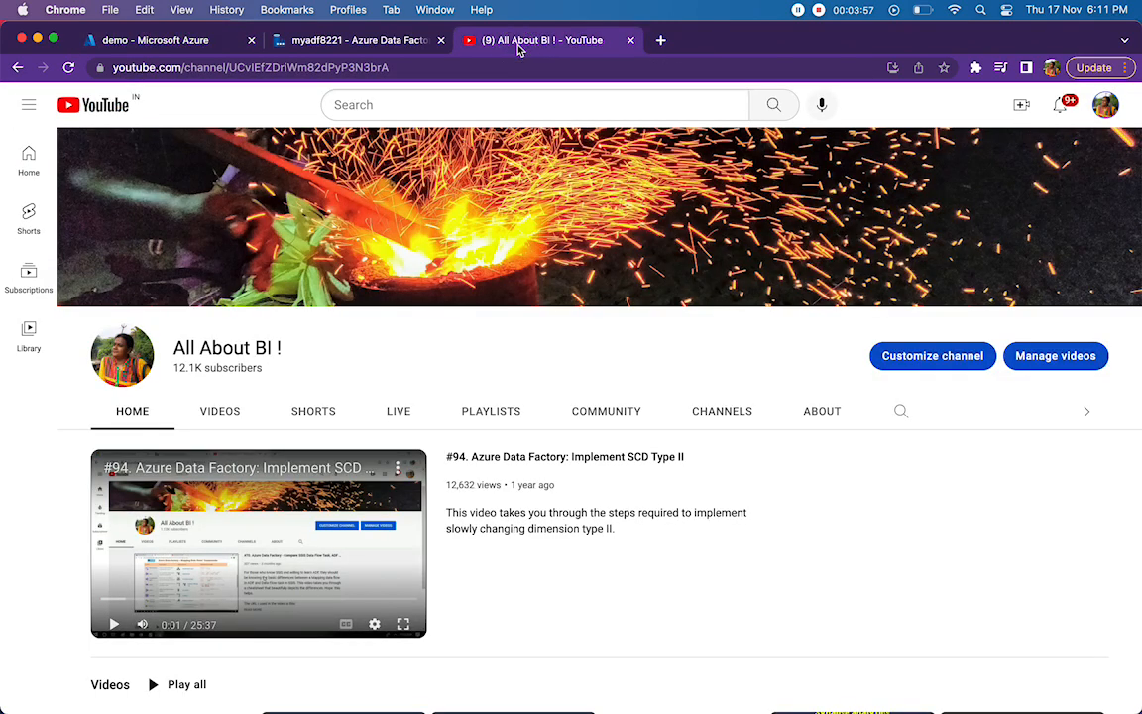